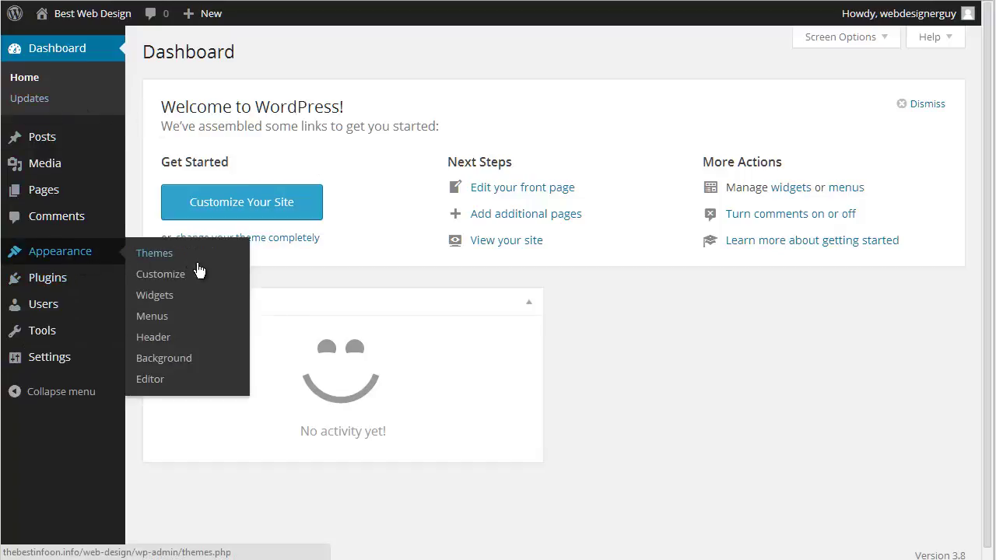
Create a new empty menu named 'Navigation' in Appearance > Menus
{"action": "left_click", "coordinate": [162, 325]}
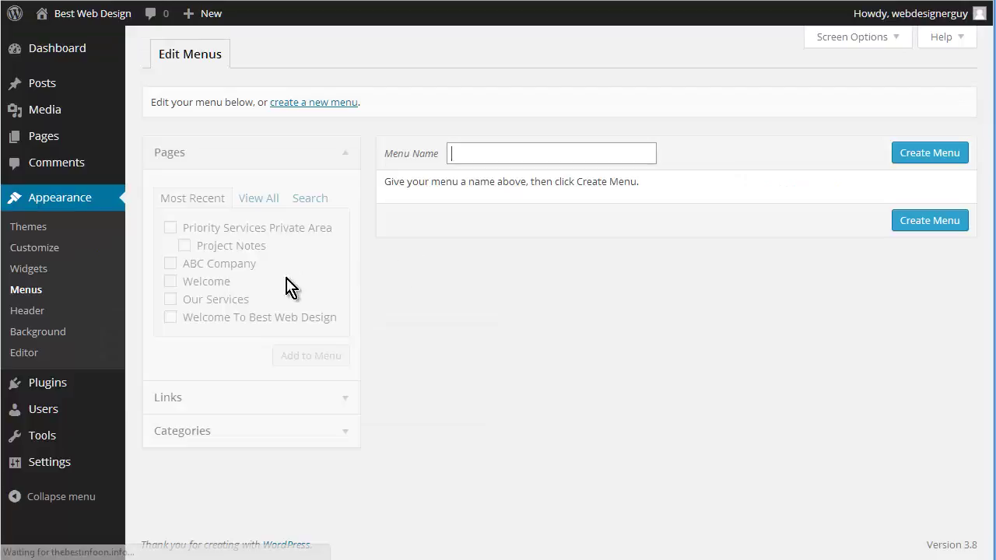
{"action": "left_click", "coordinate": [477, 152]}
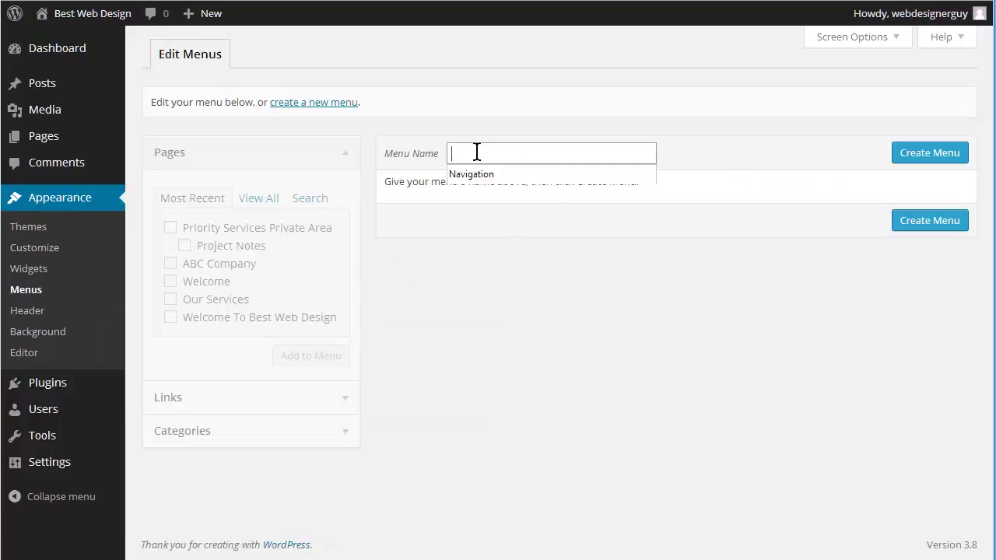
{"action": "left_click", "coordinate": [487, 175]}
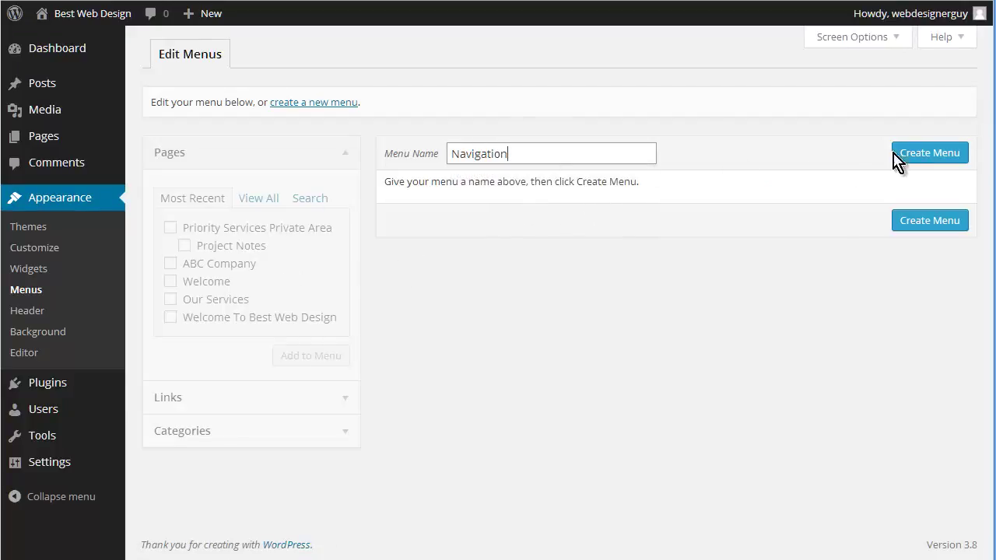
{"action": "left_click", "coordinate": [925, 157]}
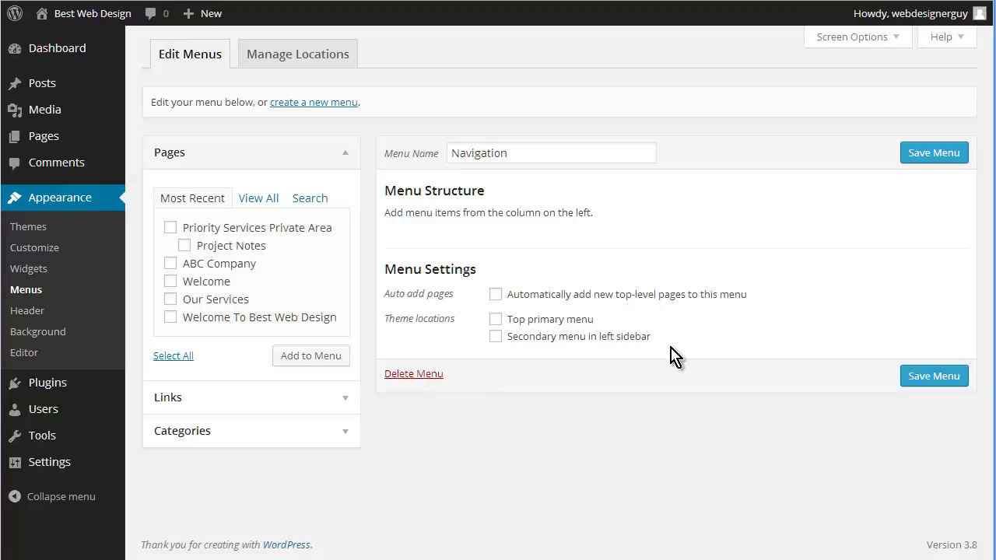
Add Priority Services Private Area, ABC Company and Welcome to Navigation, assign it to the left sidebar, and save
{"action": "left_click", "coordinate": [496, 339]}
{"action": "left_click", "coordinate": [170, 229]}
{"action": "left_click", "coordinate": [171, 266]}
{"action": "left_click", "coordinate": [173, 283]}
{"action": "left_click", "coordinate": [311, 360]}
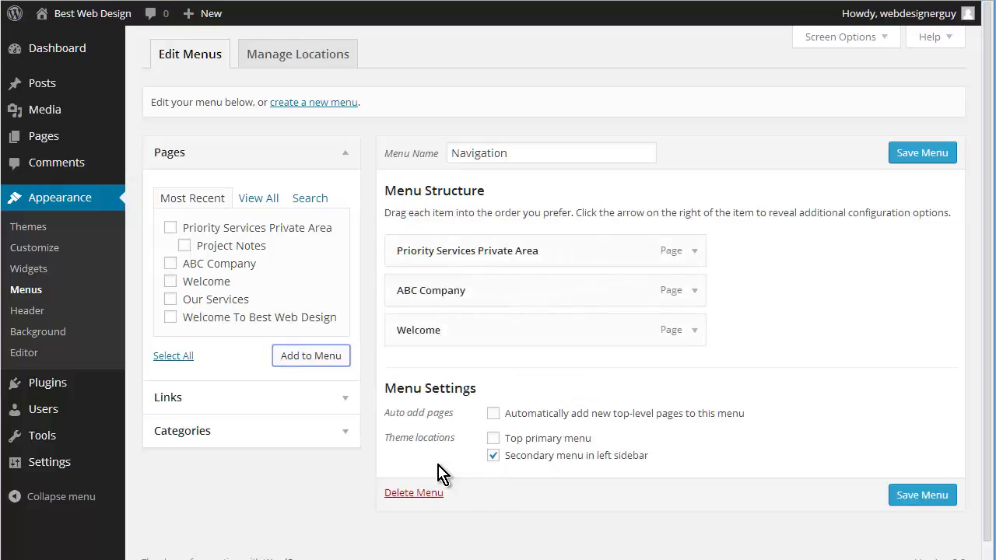
{"action": "left_click", "coordinate": [917, 494]}
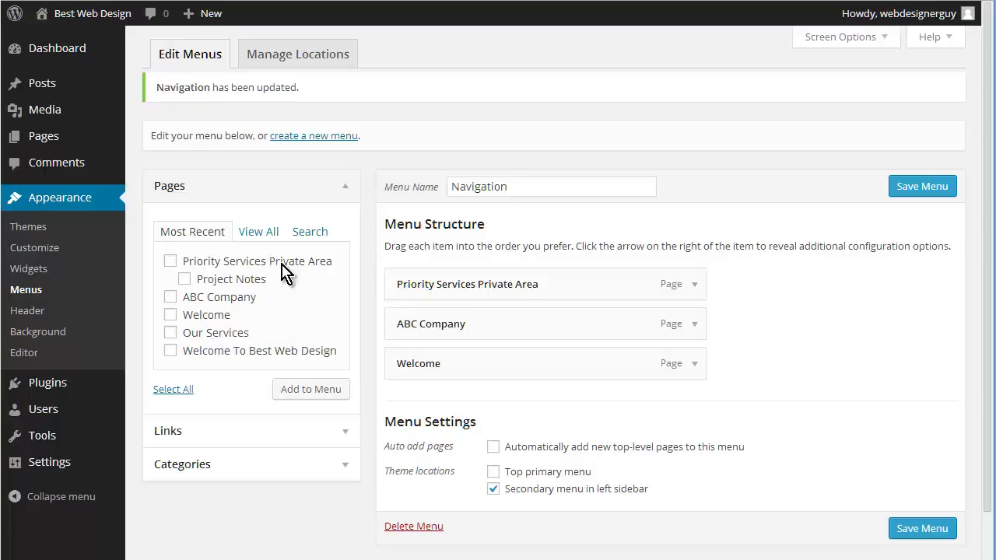
Visit the live site and open the Welcome and ABC Company pages from the sidebar menu
{"action": "mouse_move", "coordinate": [78, 15]}
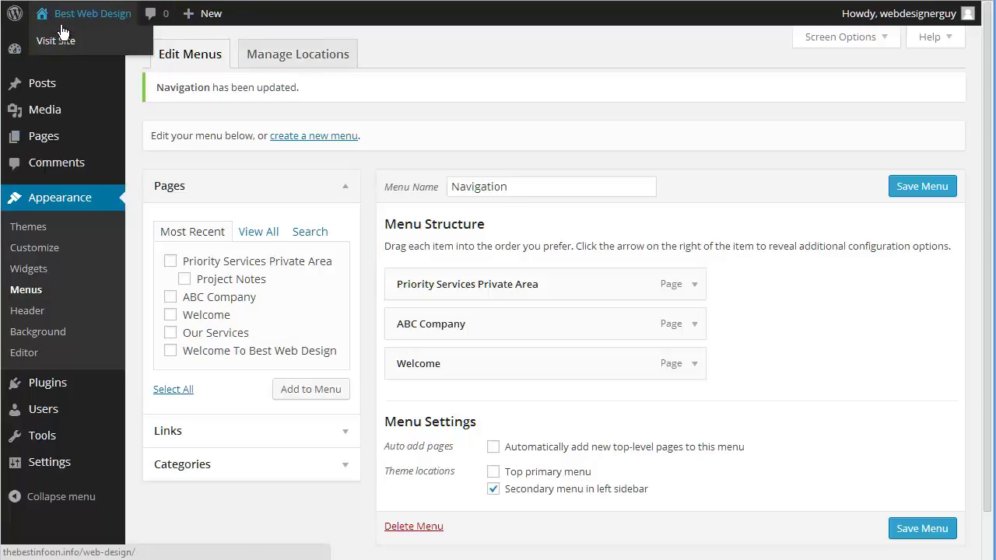
{"action": "left_click", "coordinate": [102, 50]}
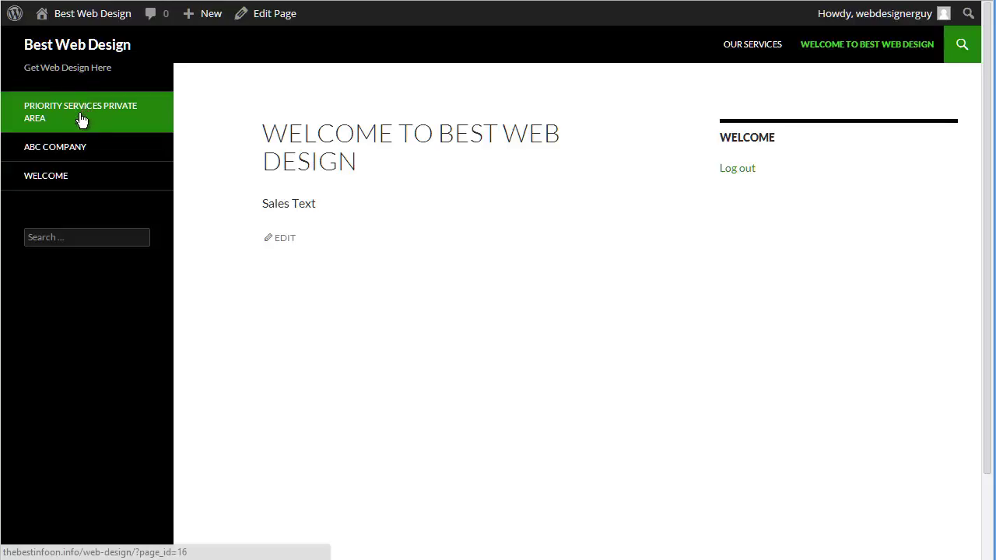
{"action": "left_click", "coordinate": [64, 185]}
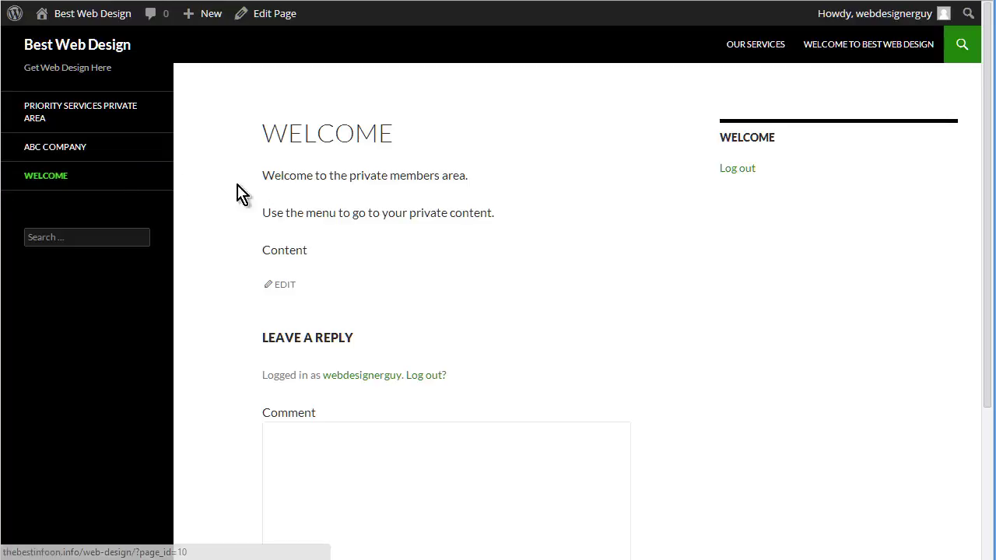
{"action": "left_click", "coordinate": [62, 159]}
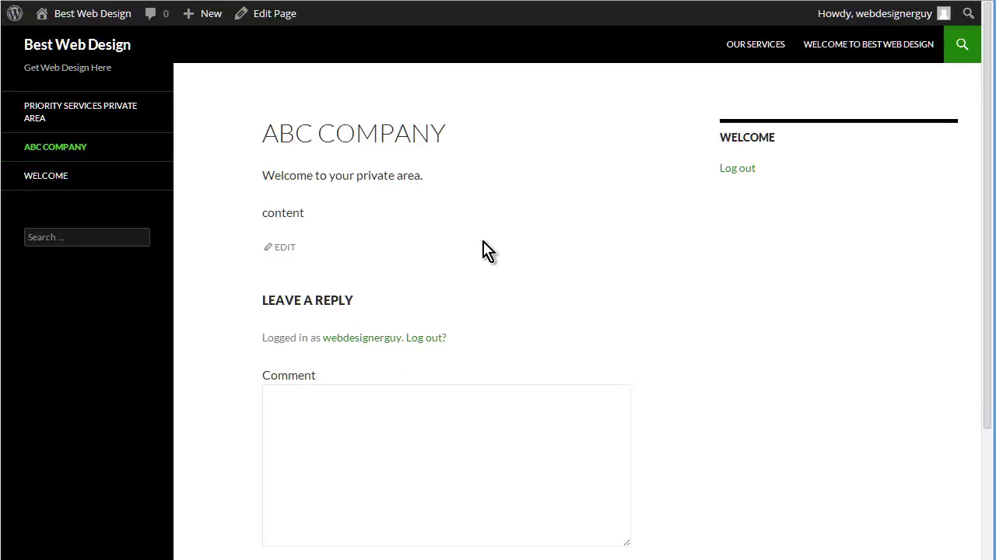
Open the Priority Services Private Area page and look through its content
{"action": "left_click", "coordinate": [131, 116]}
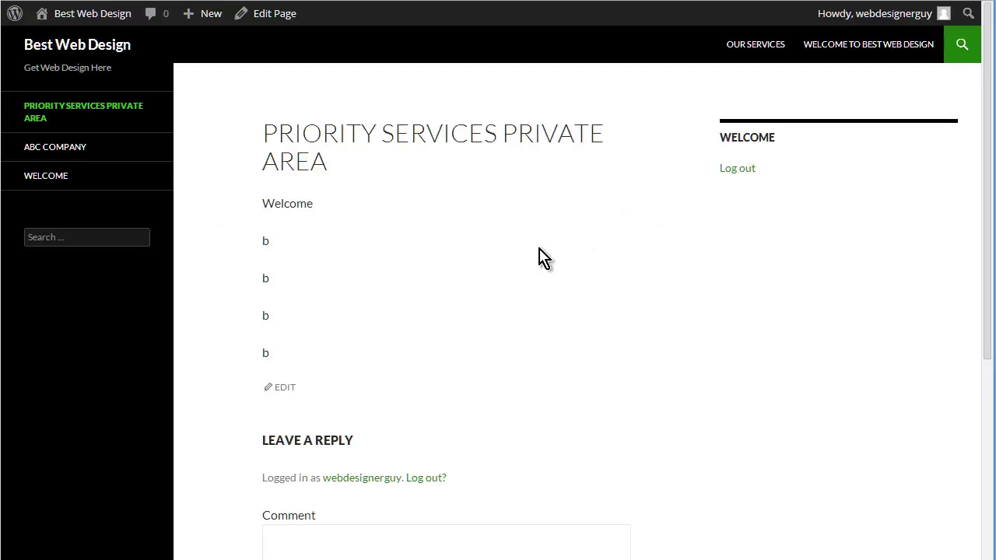
{"action": "scroll", "coordinate": [509, 276], "scroll_direction": "down", "scroll_amount": 2}
{"action": "scroll", "coordinate": [501, 277], "scroll_direction": "down", "scroll_amount": 2}
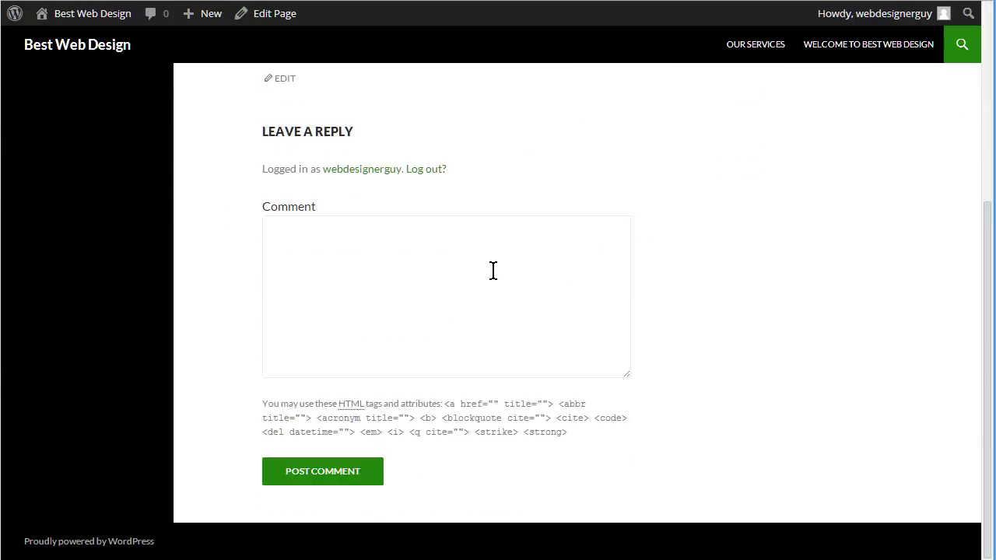
{"action": "scroll", "coordinate": [370, 447], "scroll_direction": "up", "scroll_amount": 4}
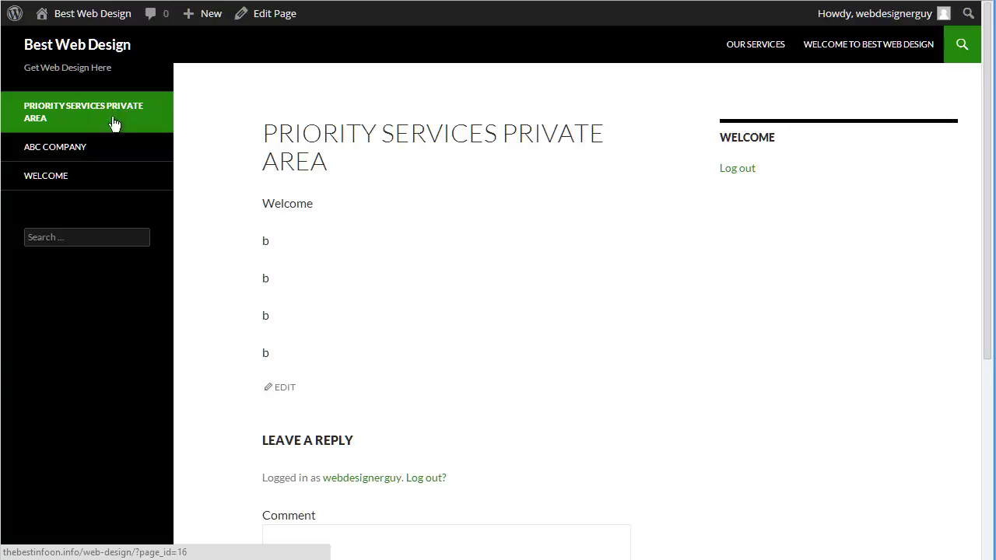
{"action": "mouse_move", "coordinate": [98, 29]}
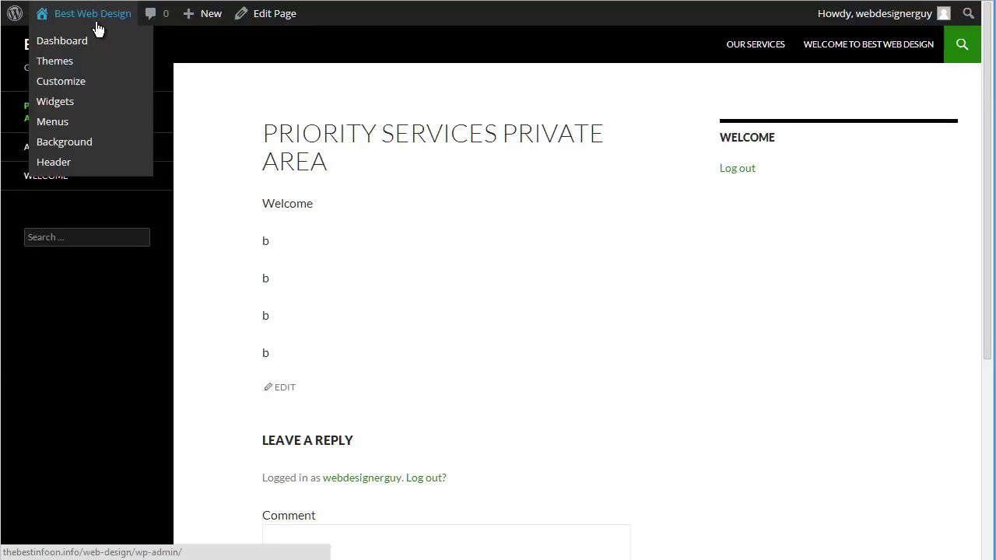
{"action": "scroll", "coordinate": [369, 257], "scroll_direction": "down", "scroll_amount": 2}
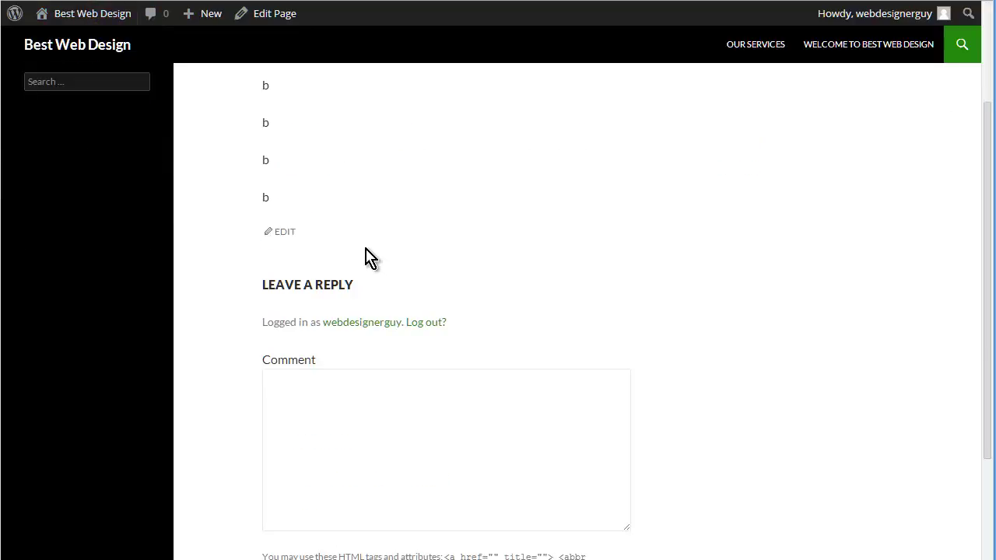
{"action": "scroll", "coordinate": [552, 245], "scroll_direction": "down", "scroll_amount": 2}
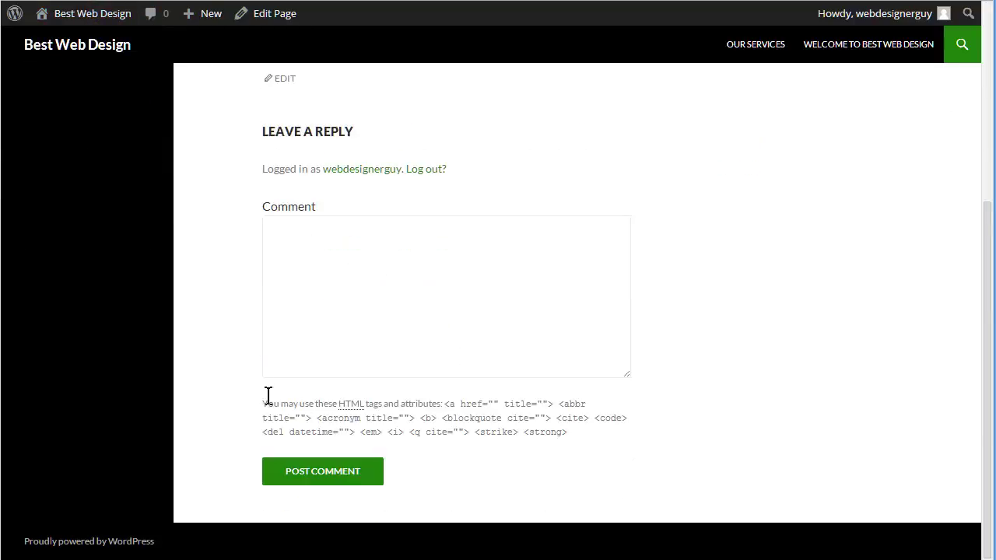
{"action": "scroll", "coordinate": [229, 337], "scroll_direction": "up", "scroll_amount": 4}
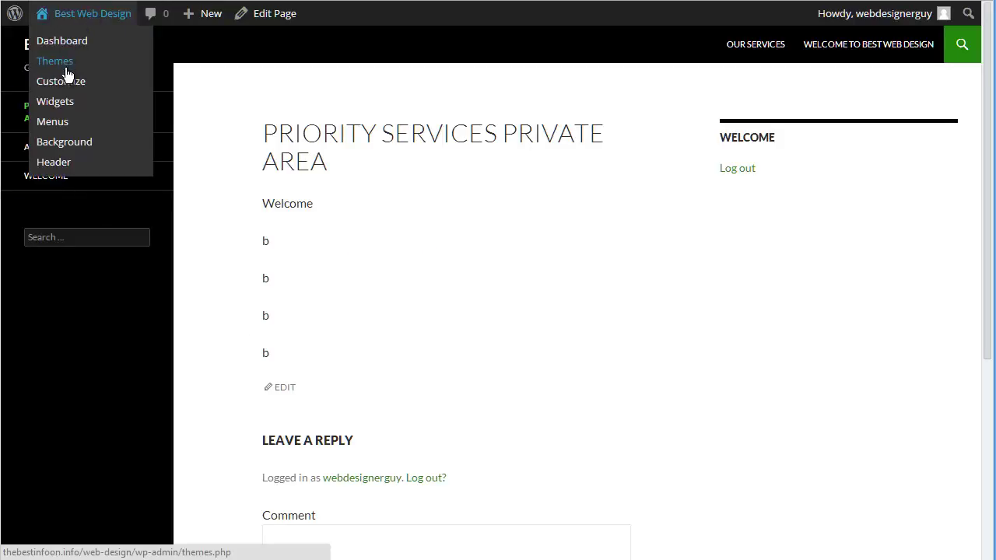
Add Project Notes to Navigation as a sub-item of Priority Services Private Area and save the menu
{"action": "left_click", "coordinate": [56, 121]}
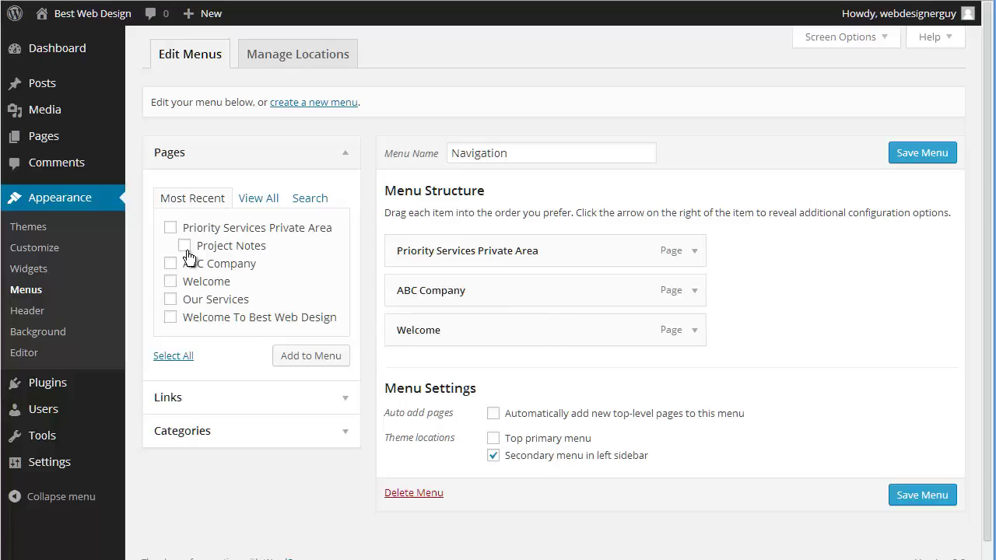
{"action": "left_click", "coordinate": [297, 354]}
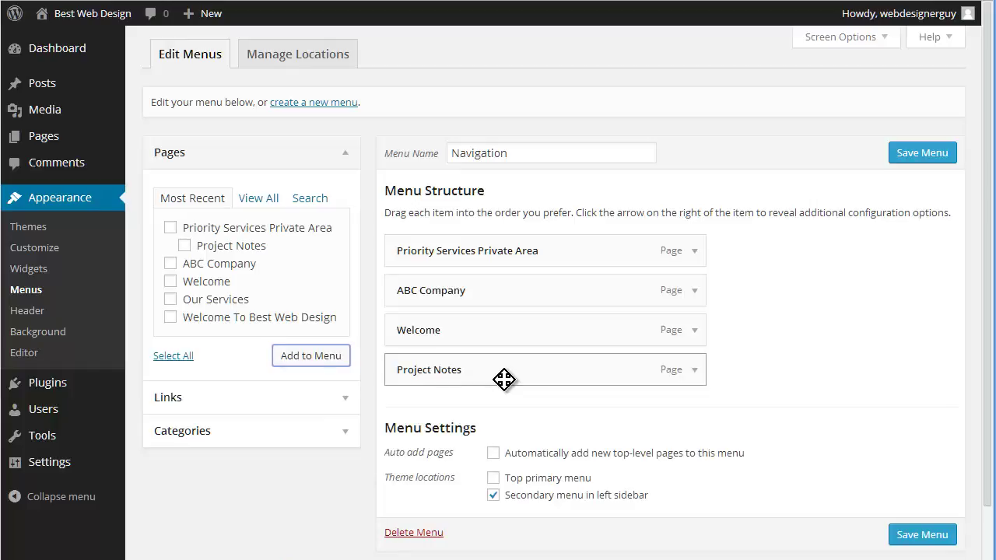
{"action": "left_click_drag", "start_coordinate": [504, 371], "coordinate": [537, 289]}
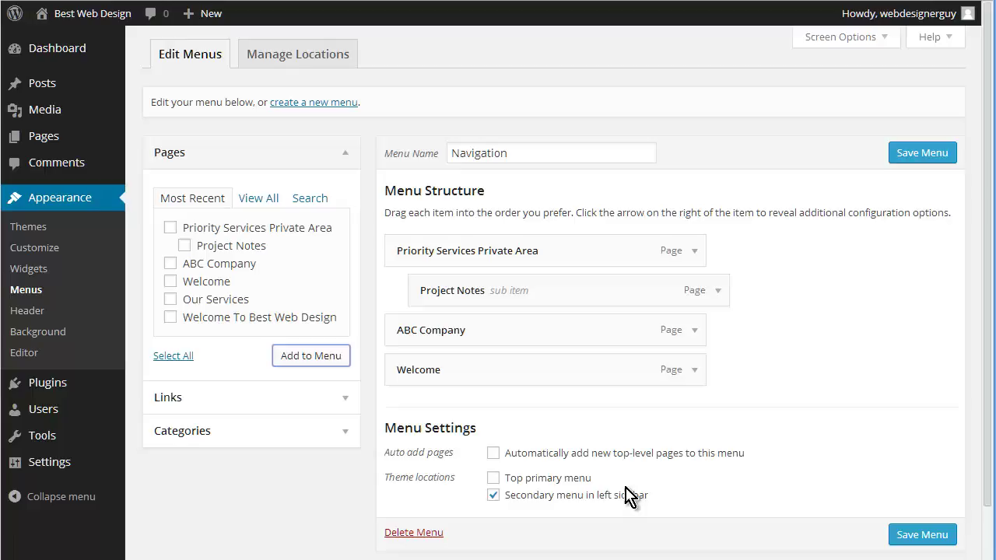
{"action": "left_click", "coordinate": [924, 540]}
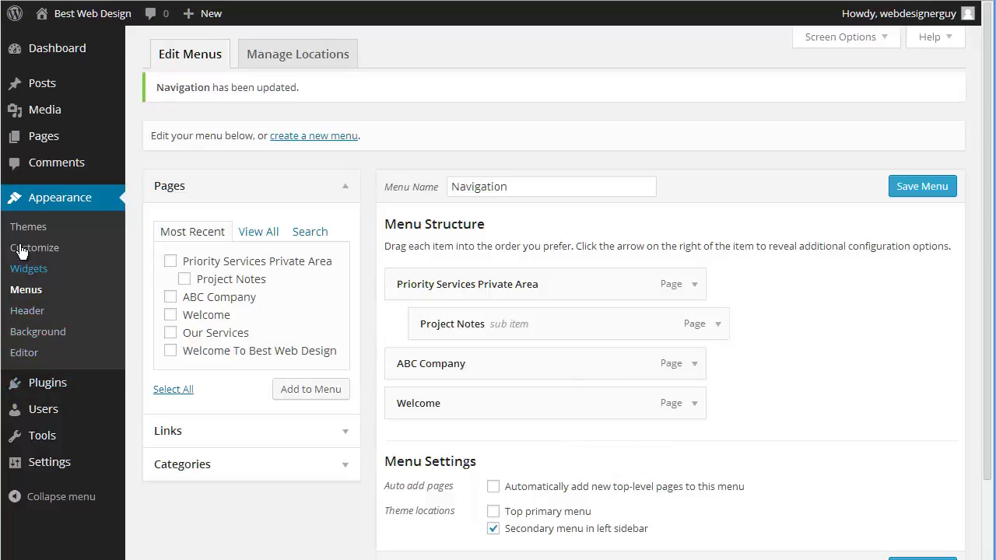
Add a new Subscriber user with the username, e-mail, first name and password filled in
{"action": "mouse_move", "coordinate": [42, 418]}
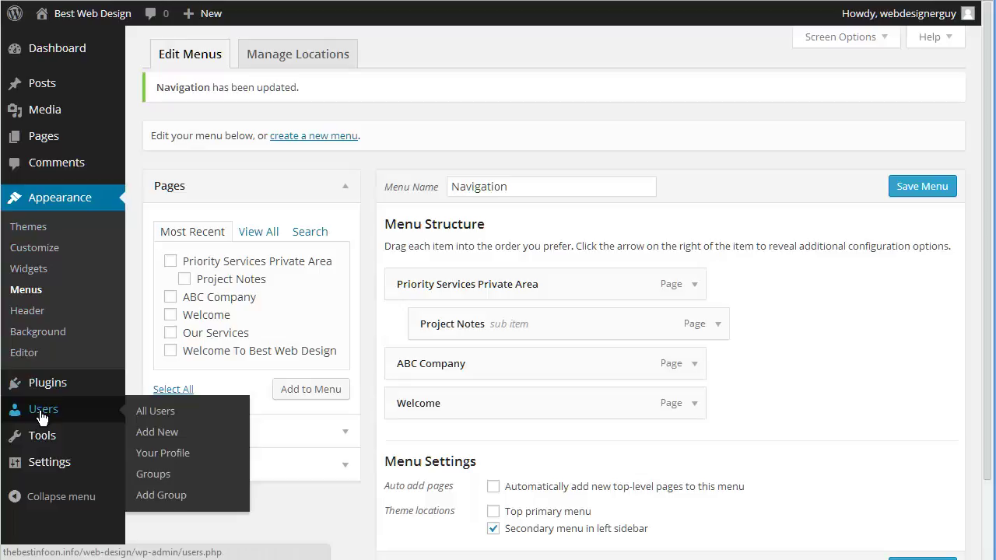
{"action": "left_click", "coordinate": [148, 434]}
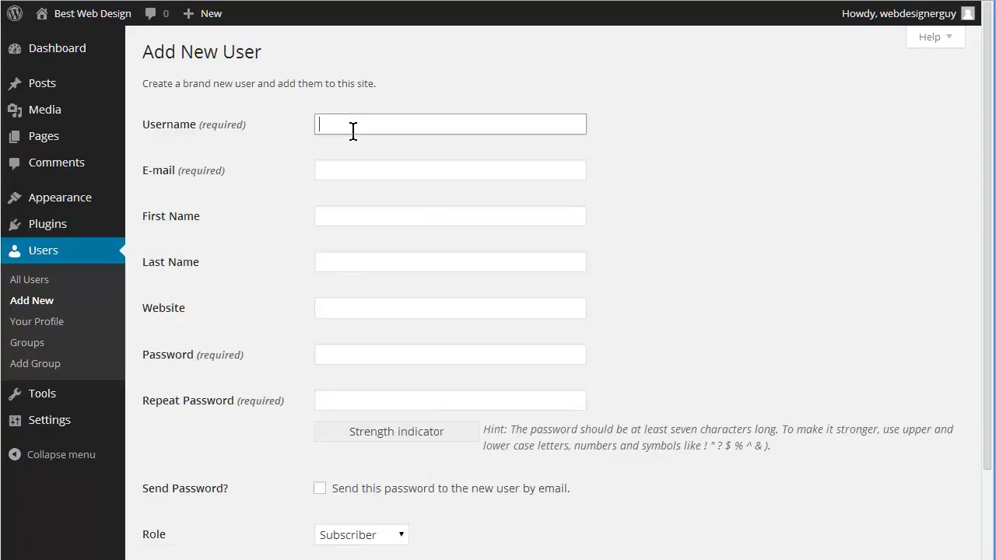
{"action": "type", "text": "bcuser"}
{"action": "key", "text": "Tab"}
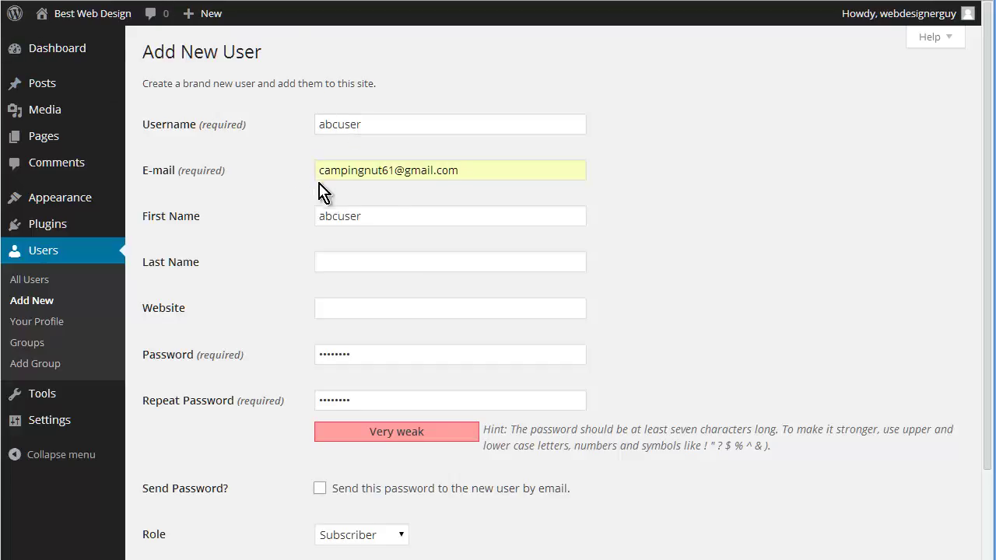
{"action": "scroll", "coordinate": [319, 193], "scroll_direction": "down", "scroll_amount": 1}
{"action": "scroll", "coordinate": [312, 193], "scroll_direction": "down", "scroll_amount": 1}
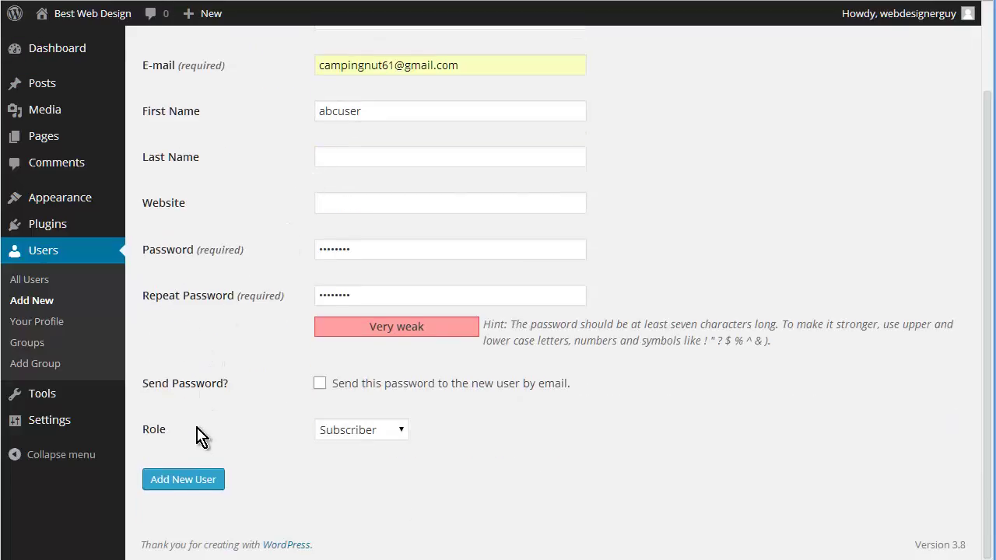
{"action": "left_click", "coordinate": [195, 479]}
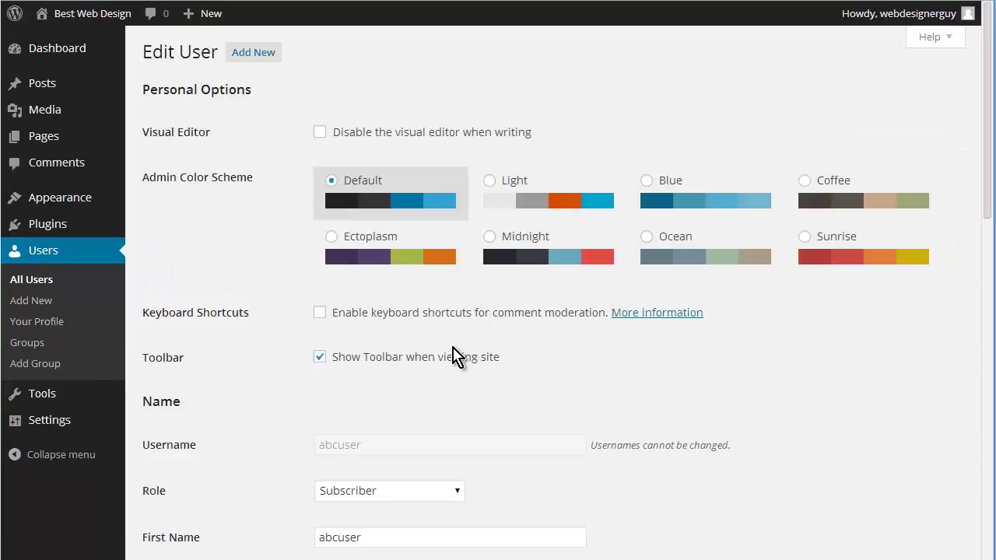
Add the new user to the ABC Company group under Group Membership
{"action": "scroll", "coordinate": [459, 347], "scroll_direction": "down", "scroll_amount": 6}
{"action": "scroll", "coordinate": [436, 335], "scroll_direction": "down", "scroll_amount": 5}
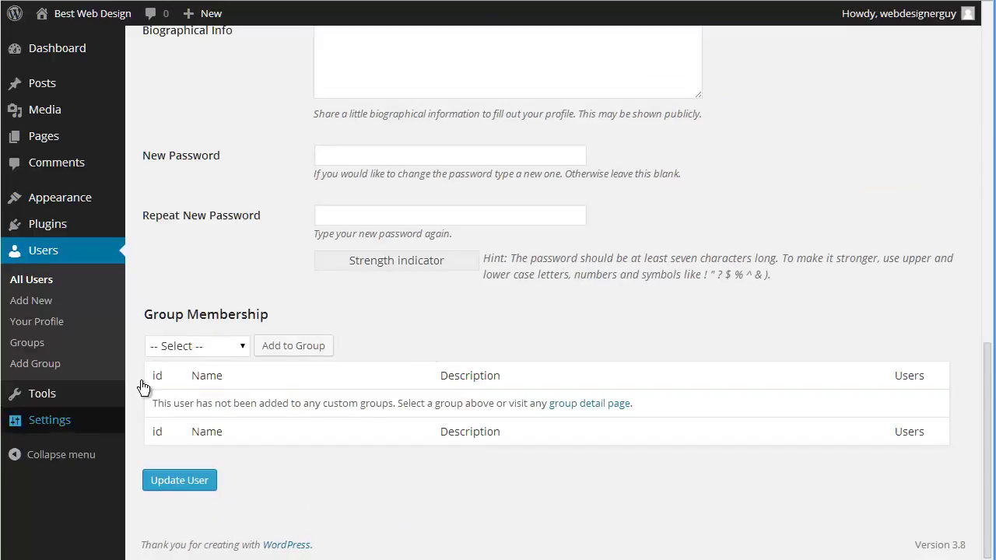
{"action": "left_click", "coordinate": [246, 350]}
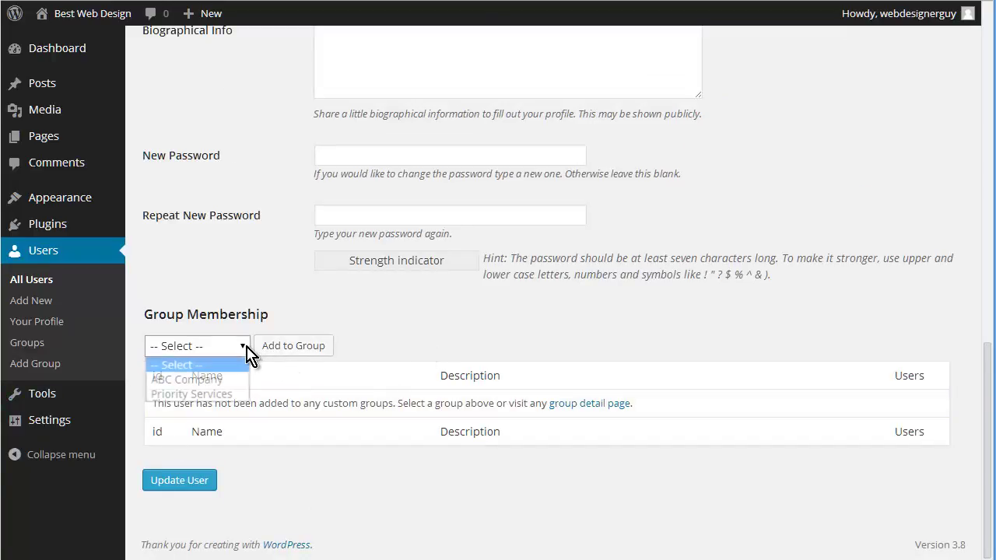
{"action": "left_click", "coordinate": [235, 377]}
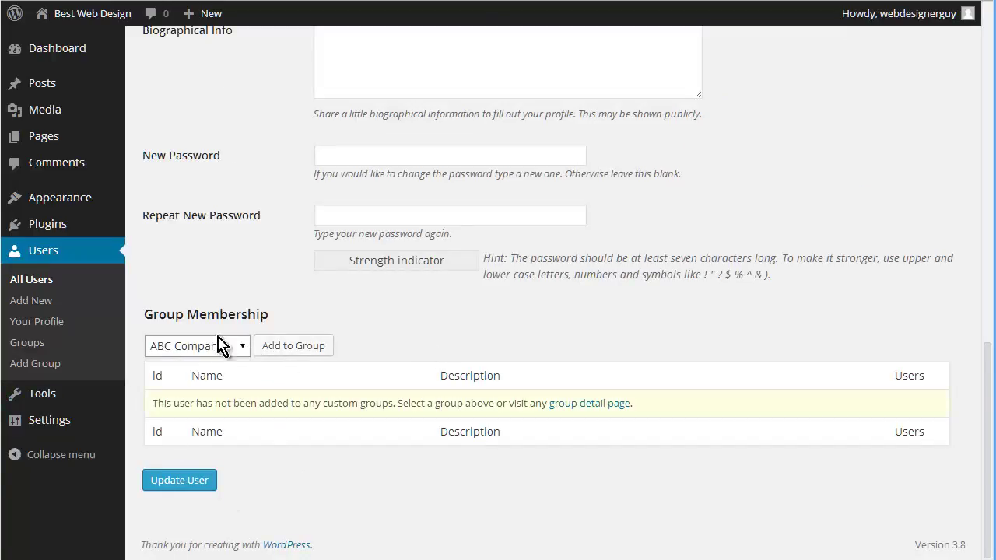
{"action": "left_click", "coordinate": [299, 346]}
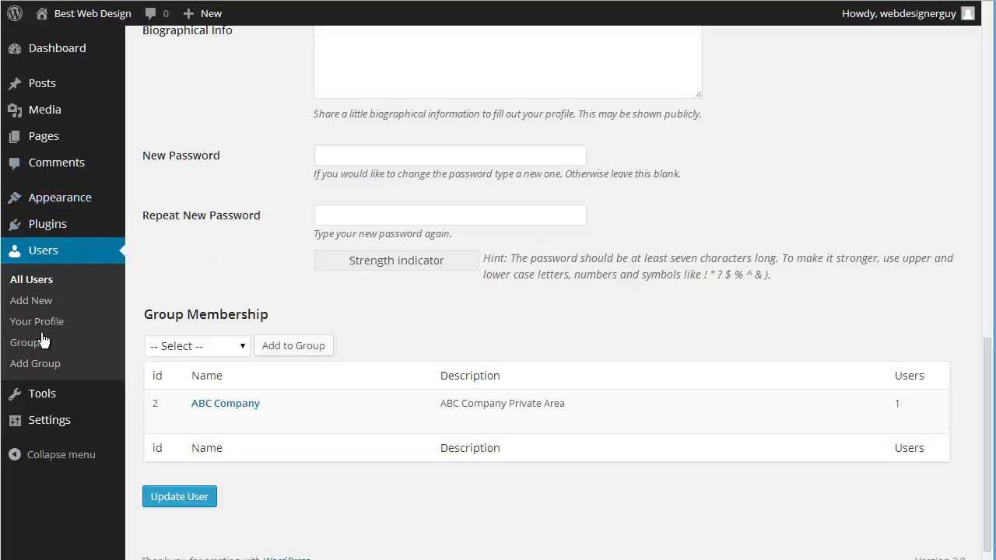
{"action": "mouse_move", "coordinate": [57, 401]}
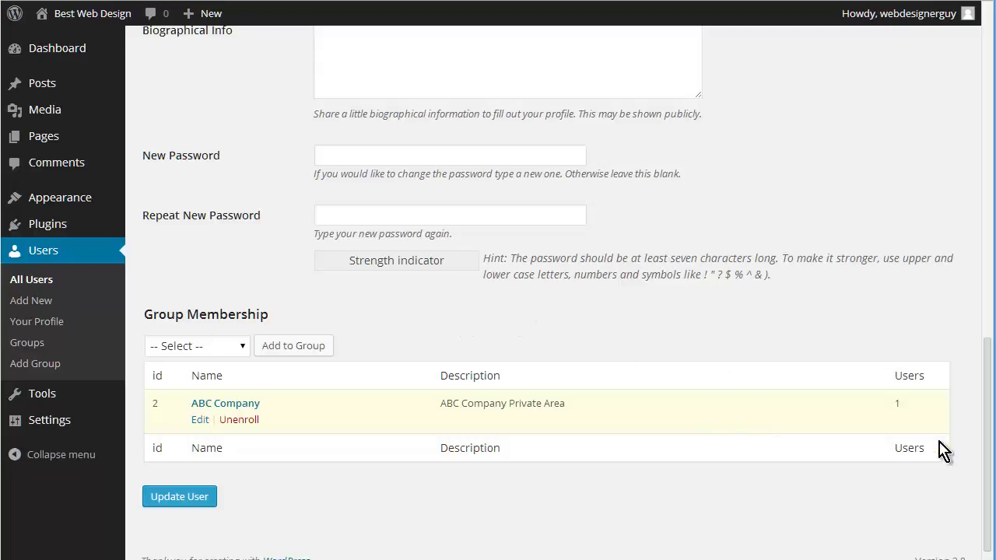
Log out as administrator and log back in with the ABC client's username and password
{"action": "mouse_move", "coordinate": [875, 14]}
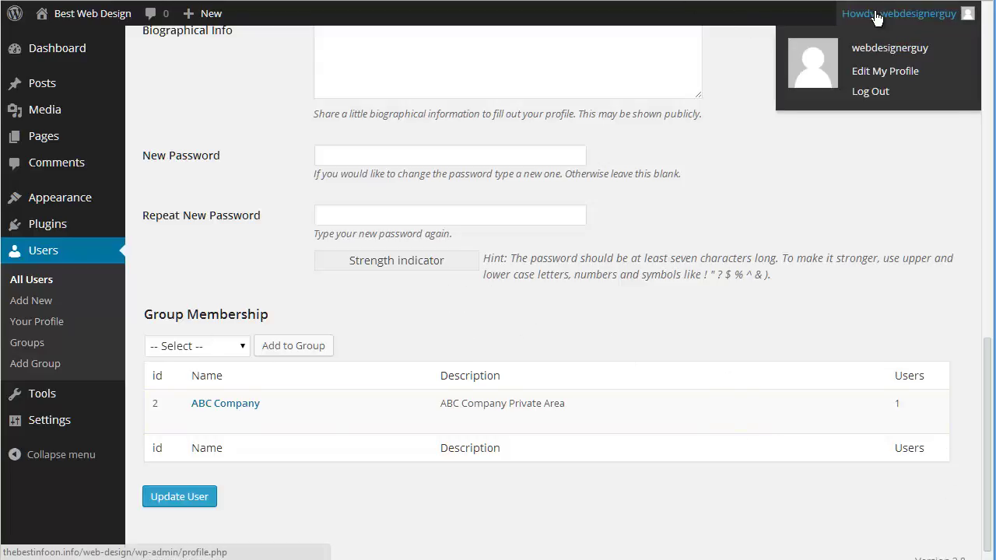
{"action": "left_click", "coordinate": [877, 95]}
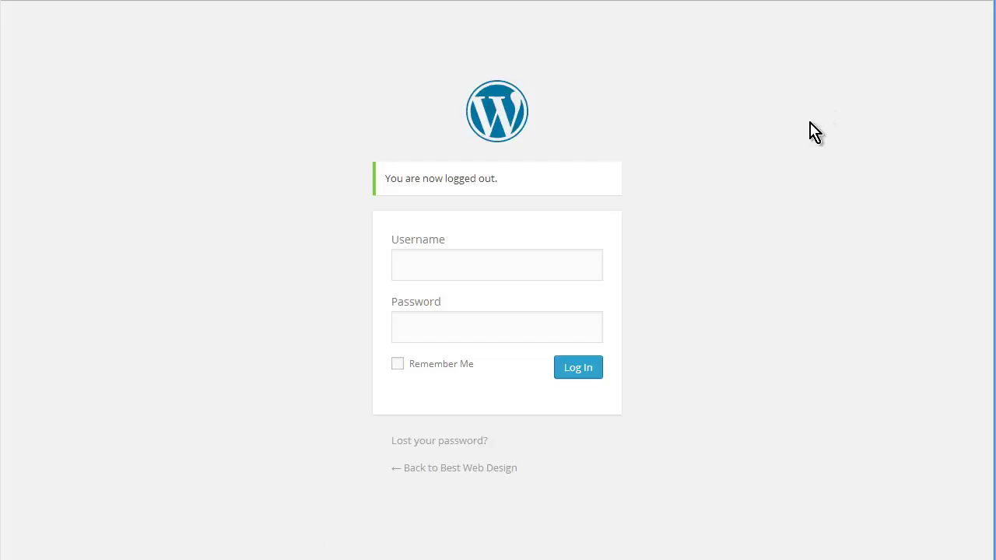
{"action": "left_click", "coordinate": [414, 266]}
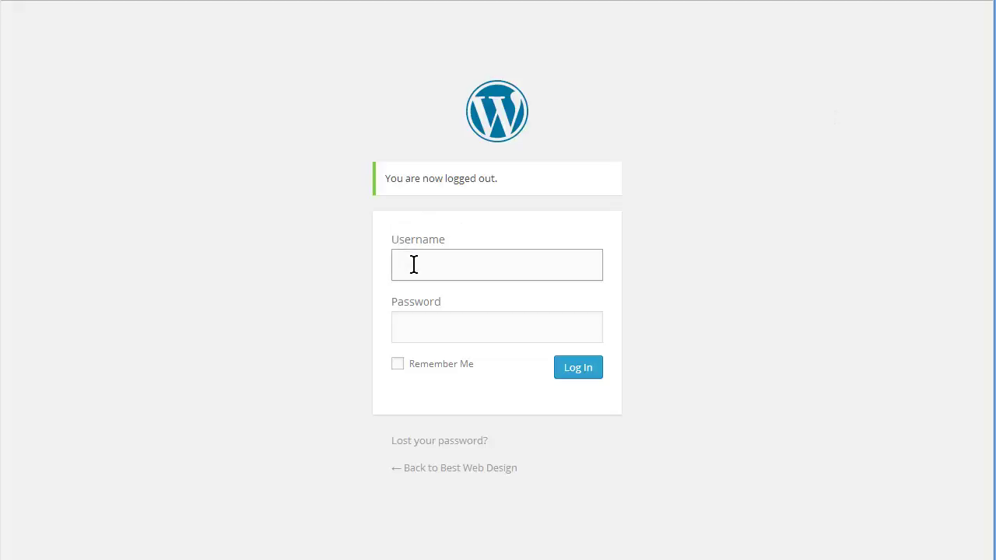
{"action": "type", "text": "abcuser"}
{"action": "key", "text": "Tab"}
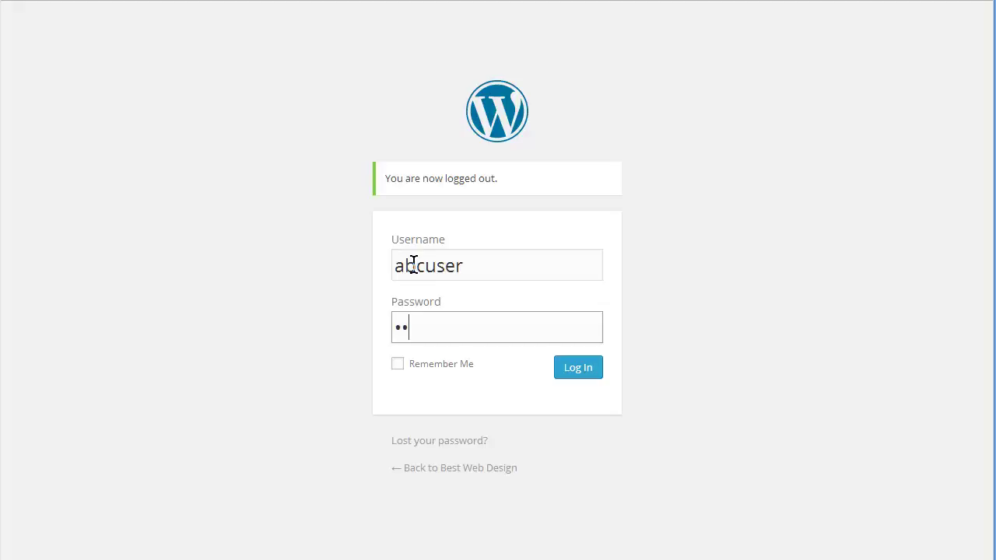
{"action": "type", "text": "1"}
{"action": "key", "text": "Return"}
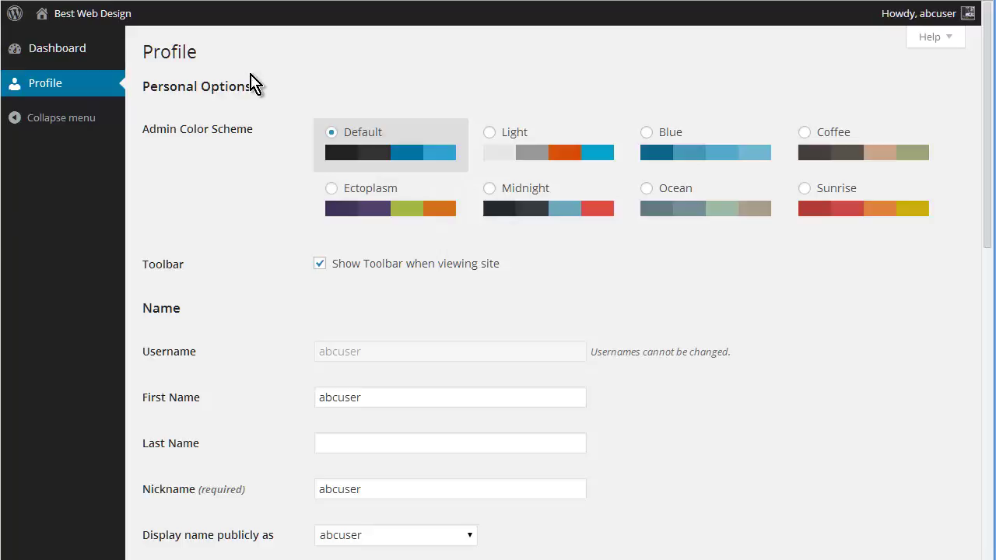
As the client, view the Welcome and ABC Company pages on the live site, then log out
{"action": "scroll", "coordinate": [281, 230], "scroll_direction": "down", "scroll_amount": 2}
{"action": "scroll", "coordinate": [282, 233], "scroll_direction": "down", "scroll_amount": 7}
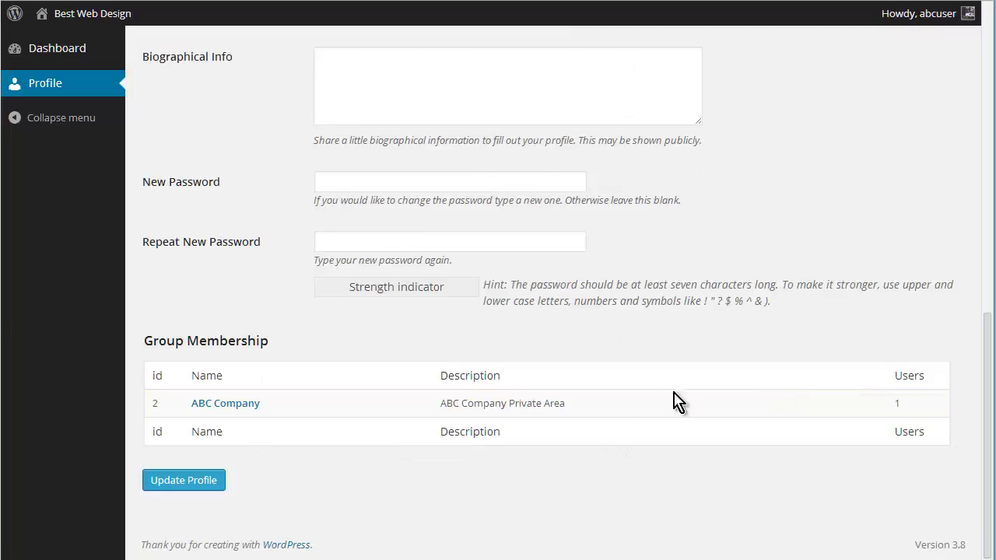
{"action": "scroll", "coordinate": [435, 350], "scroll_direction": "up", "scroll_amount": 15}
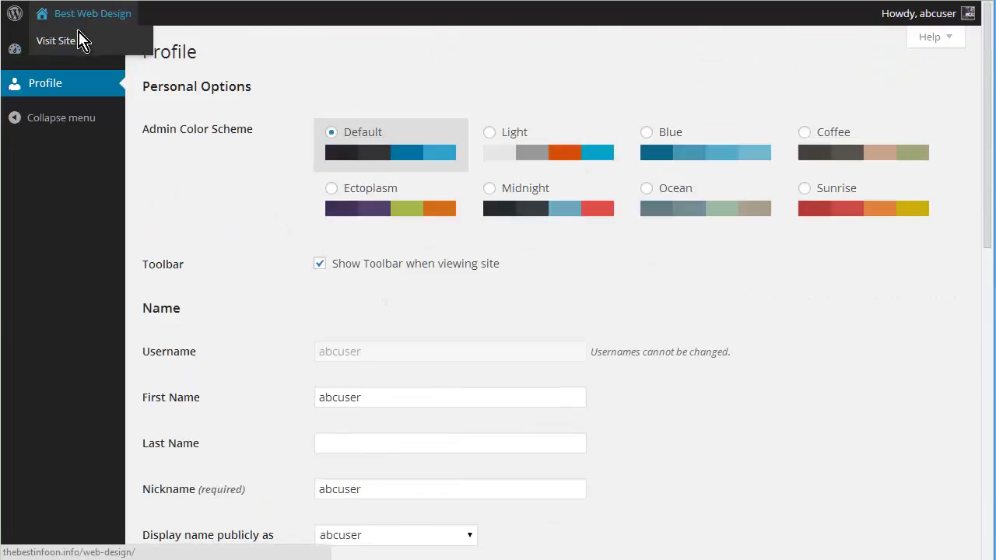
{"action": "left_click", "coordinate": [83, 40]}
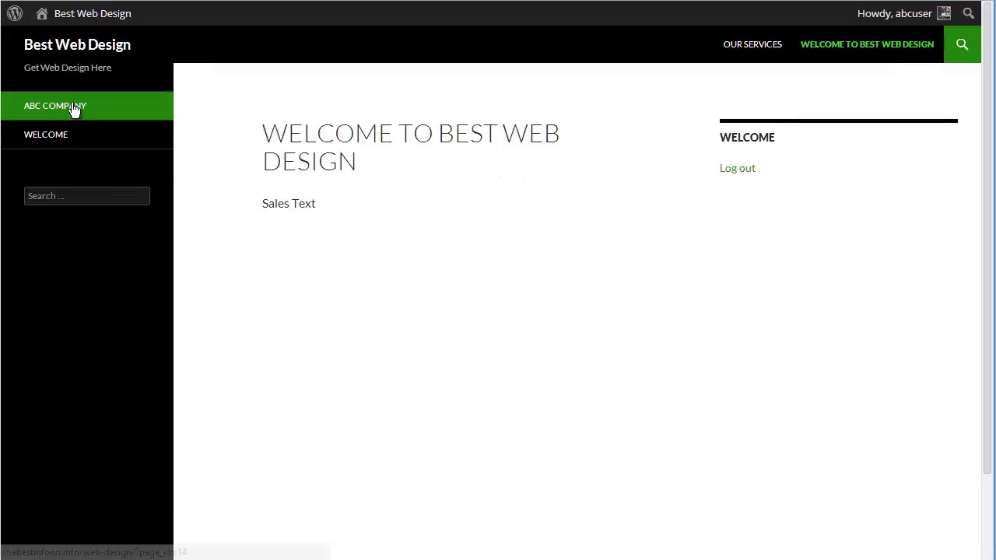
{"action": "left_click", "coordinate": [42, 137]}
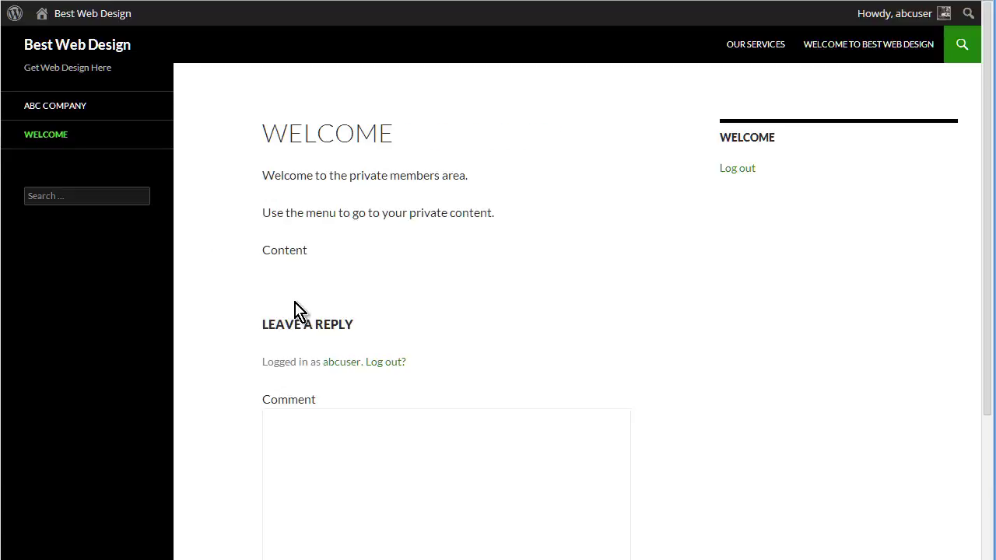
{"action": "left_click", "coordinate": [75, 107]}
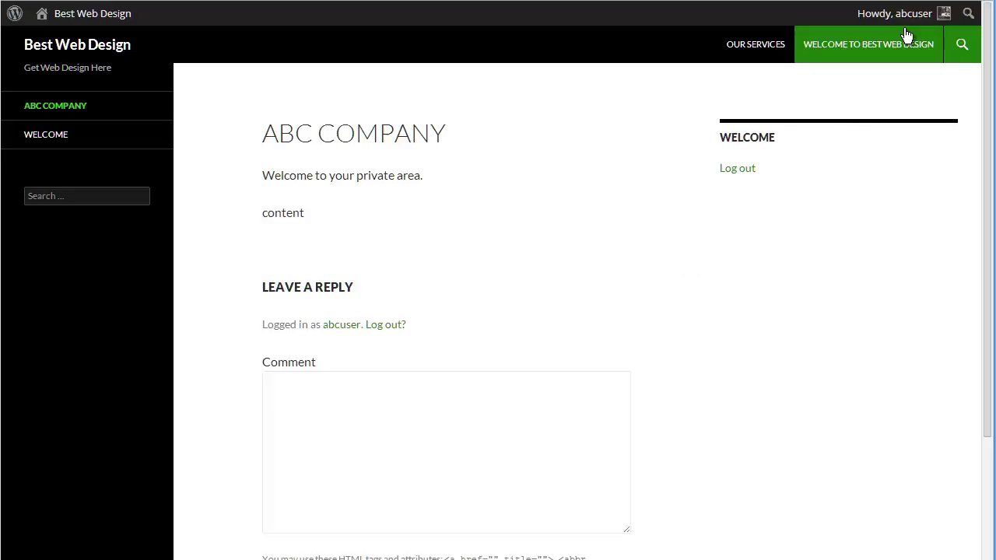
{"action": "mouse_move", "coordinate": [895, 23]}
{"action": "left_click", "coordinate": [848, 92]}
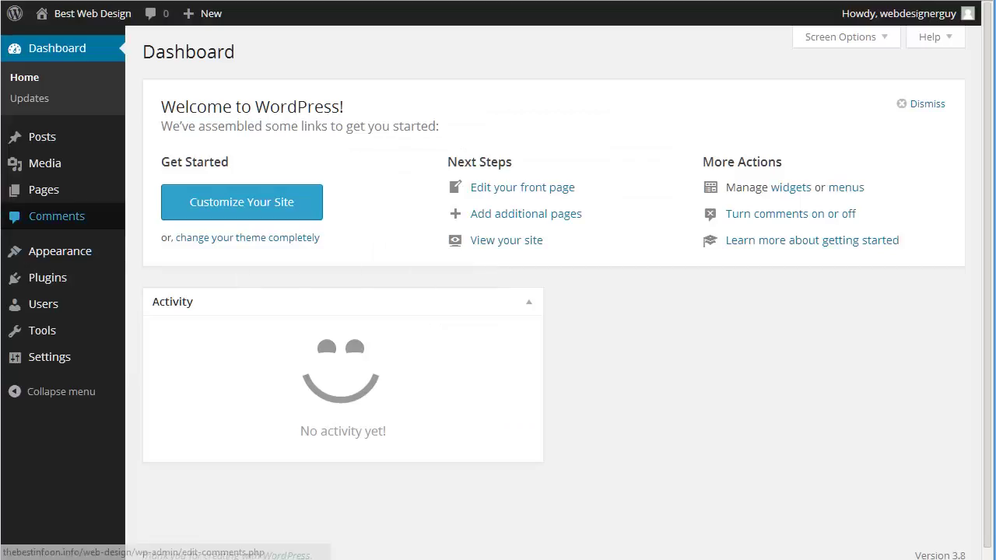
Open the Login/logout redirects settings and look over the specific-user options
{"action": "mouse_move", "coordinate": [43, 252]}
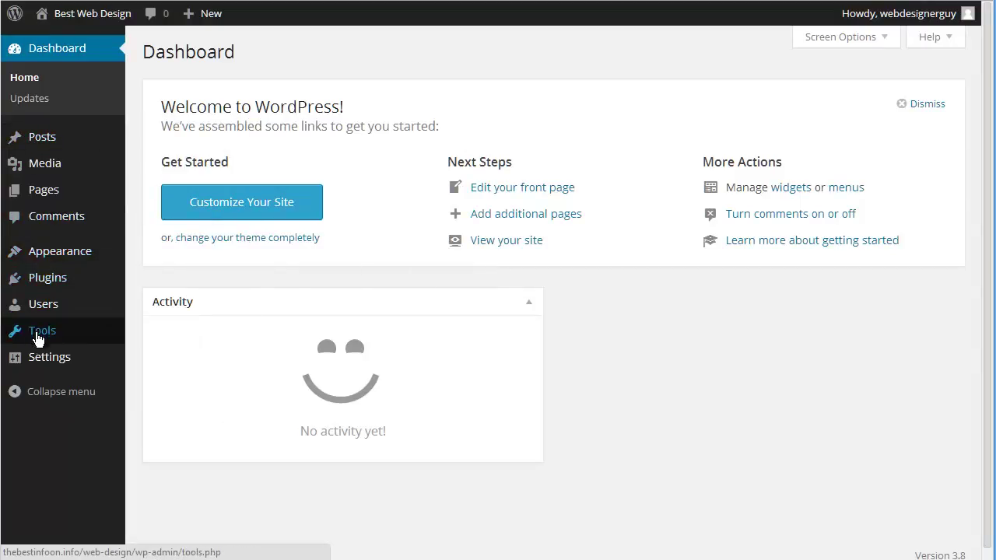
{"action": "mouse_move", "coordinate": [47, 367]}
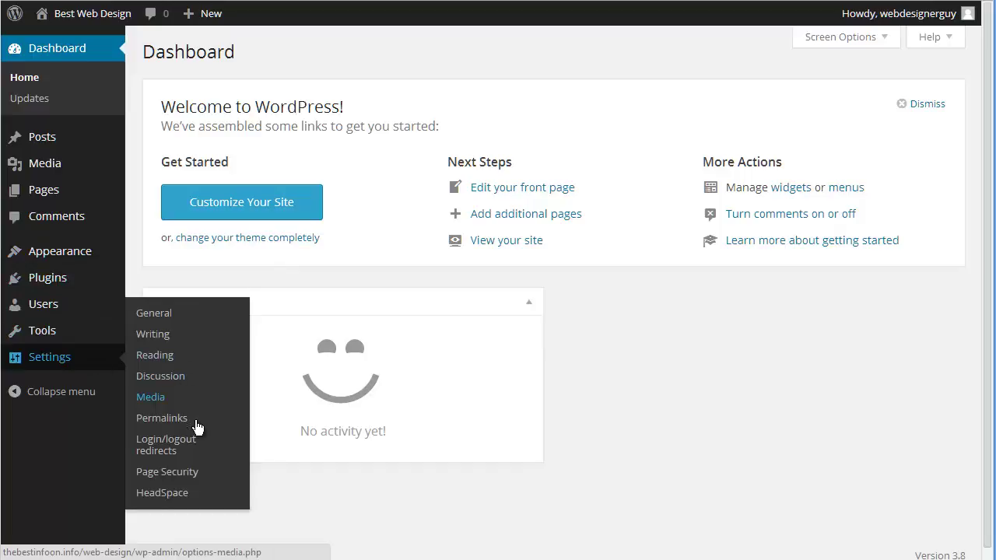
{"action": "left_click", "coordinate": [200, 453]}
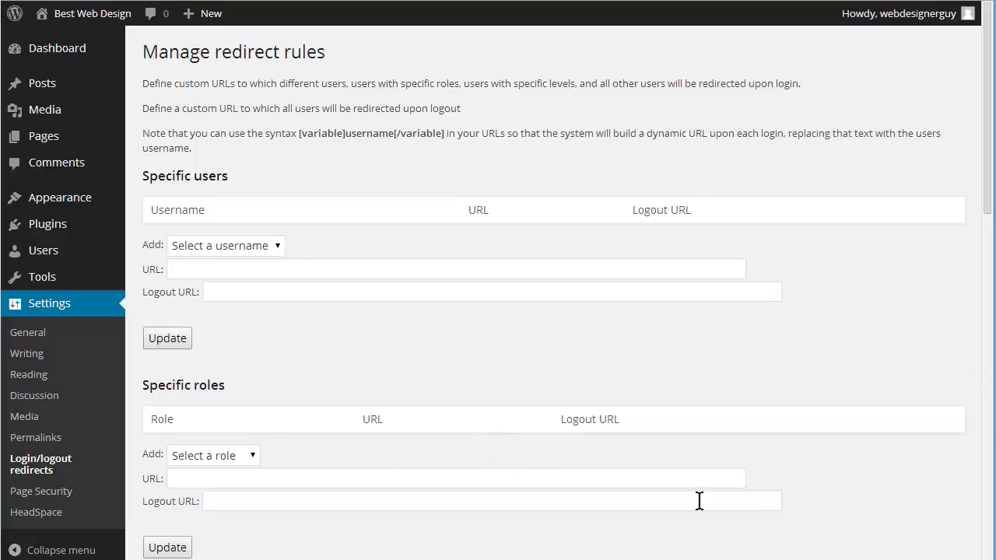
{"action": "left_click", "coordinate": [280, 250]}
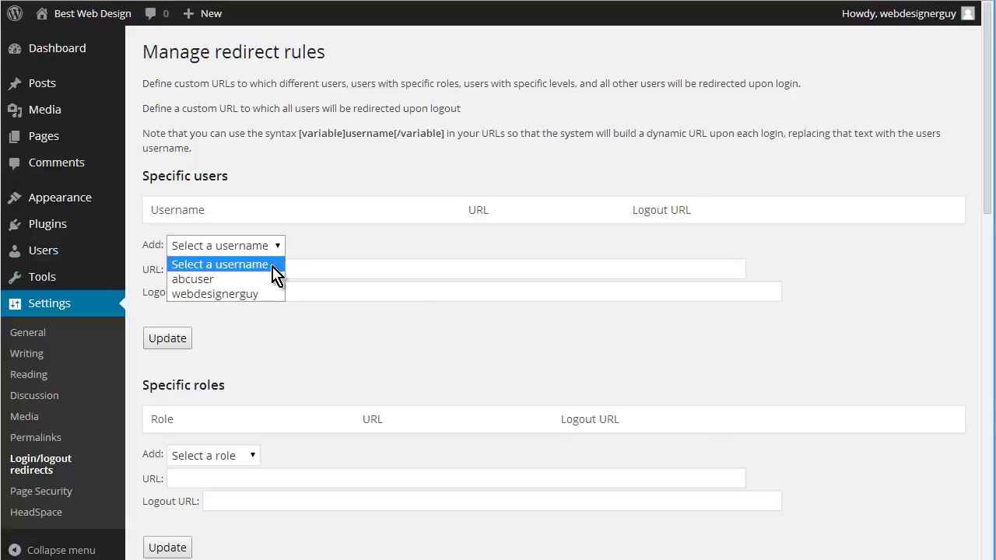
{"action": "left_click", "coordinate": [361, 243]}
{"action": "scroll", "coordinate": [371, 304], "scroll_direction": "down", "scroll_amount": 1}
{"action": "scroll", "coordinate": [371, 303], "scroll_direction": "down", "scroll_amount": 2}
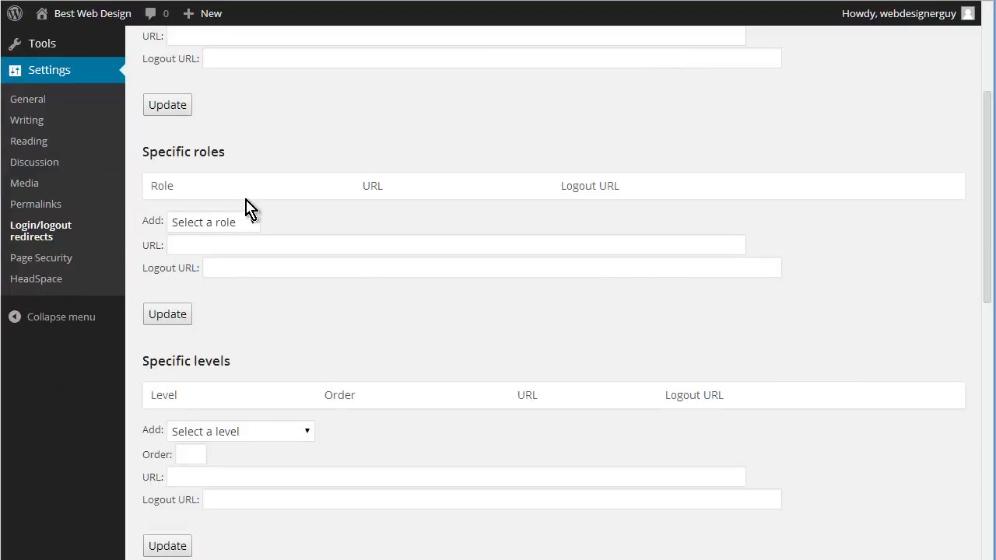
{"action": "left_click", "coordinate": [250, 222]}
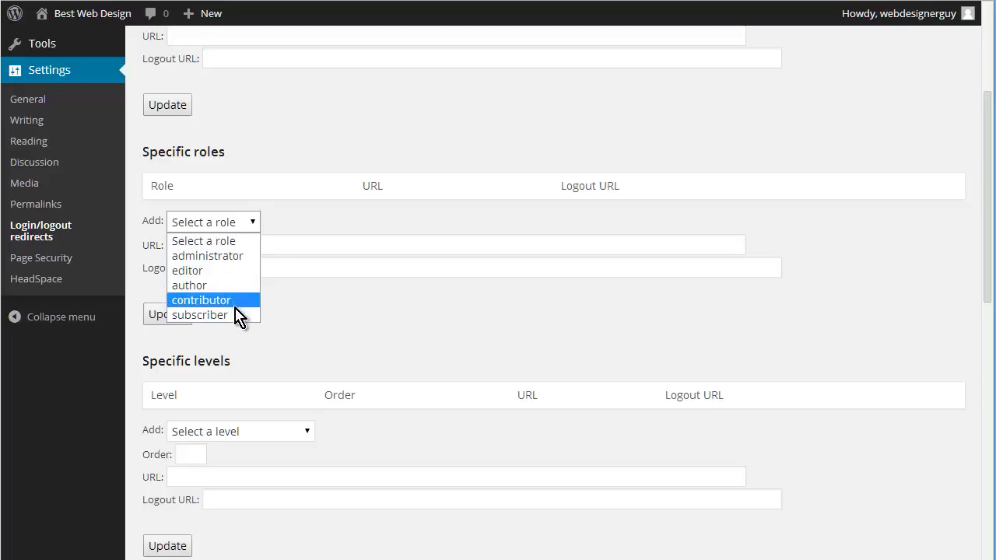
{"action": "left_click", "coordinate": [235, 314]}
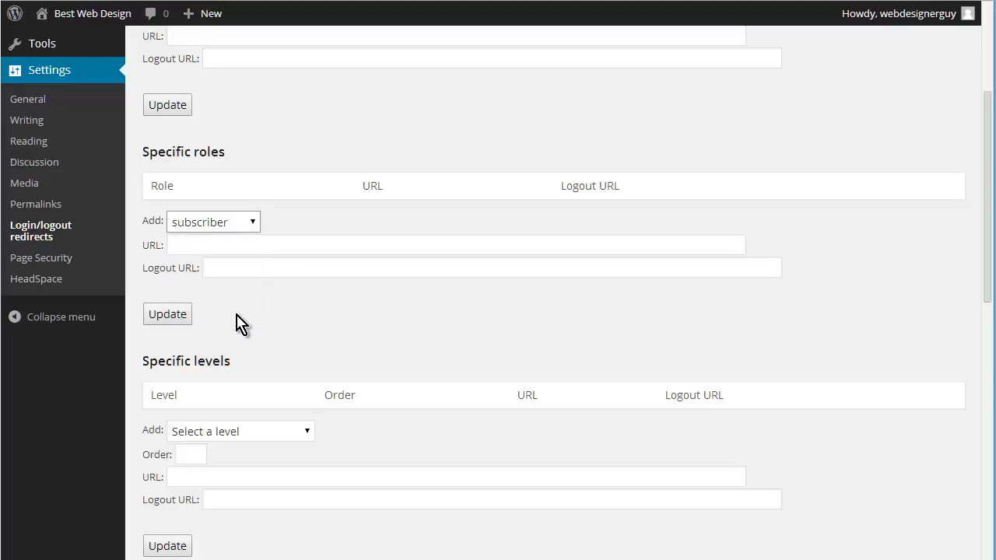
{"action": "left_click", "coordinate": [201, 245]}
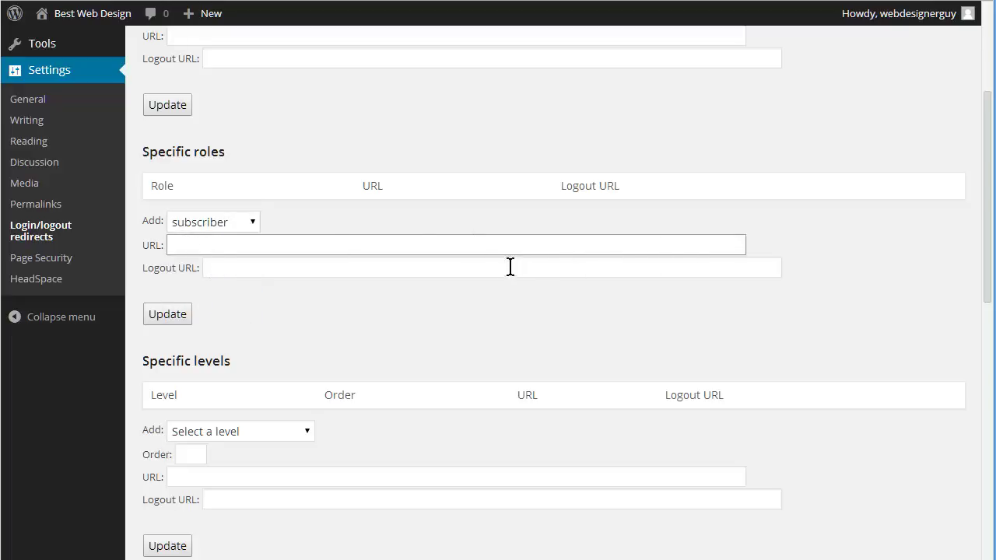
{"action": "mouse_move", "coordinate": [92, 15]}
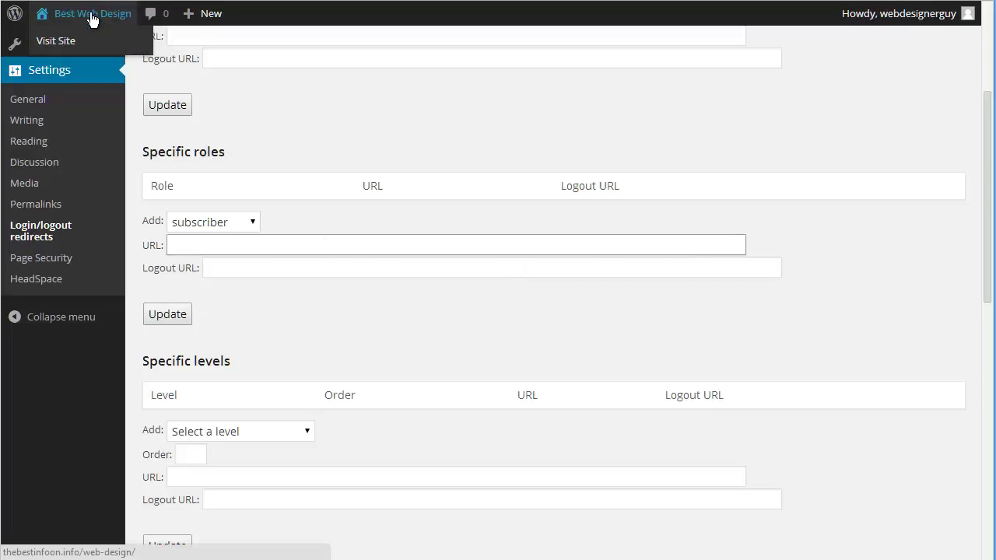
{"action": "right_click", "coordinate": [65, 48]}
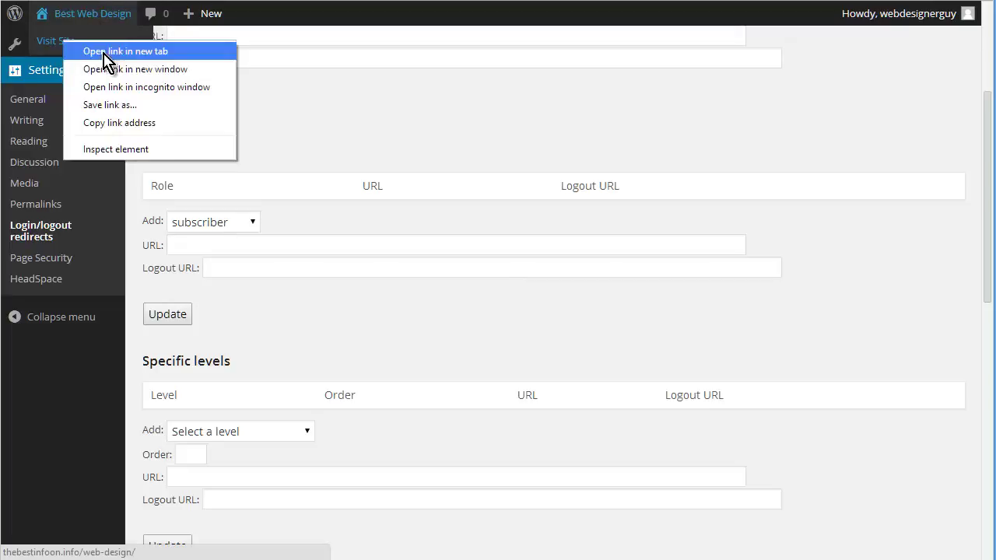
{"action": "left_click", "coordinate": [136, 124]}
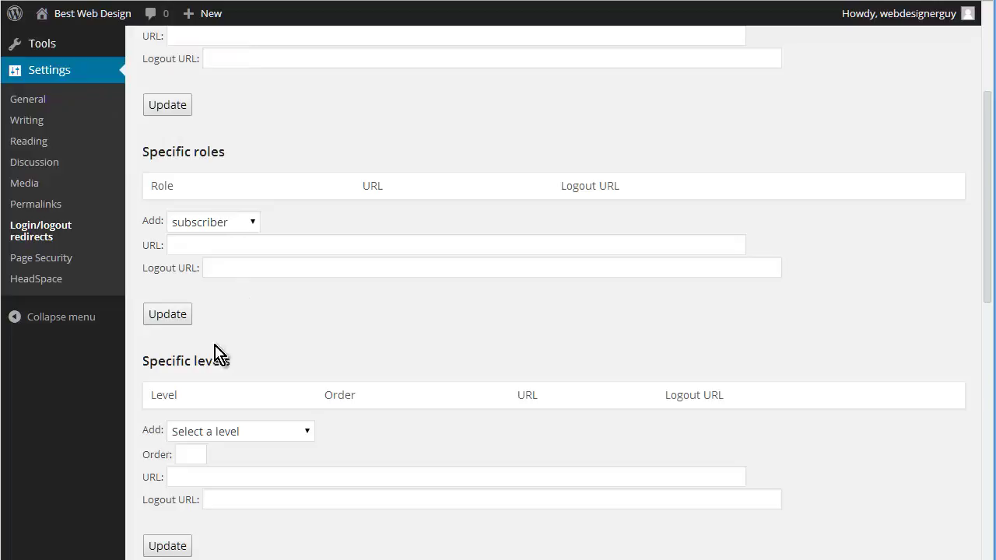
{"action": "left_click", "coordinate": [197, 243]}
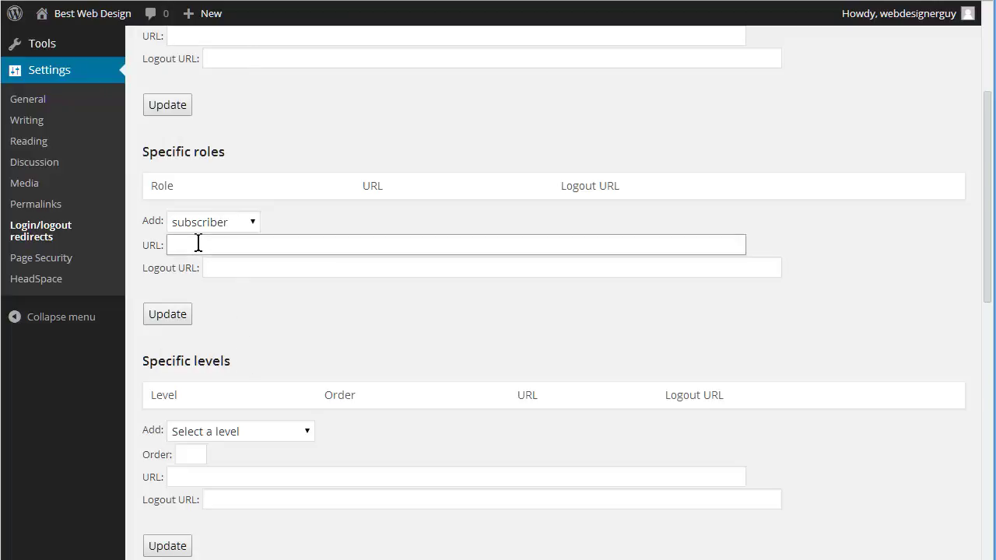
{"action": "key", "text": "ctrl+v"}
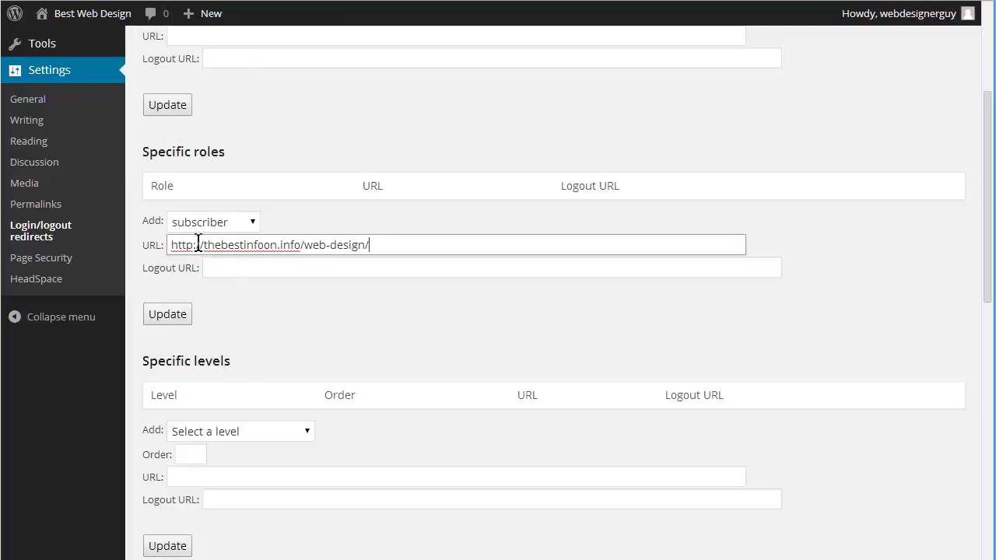
{"action": "left_click", "coordinate": [333, 334]}
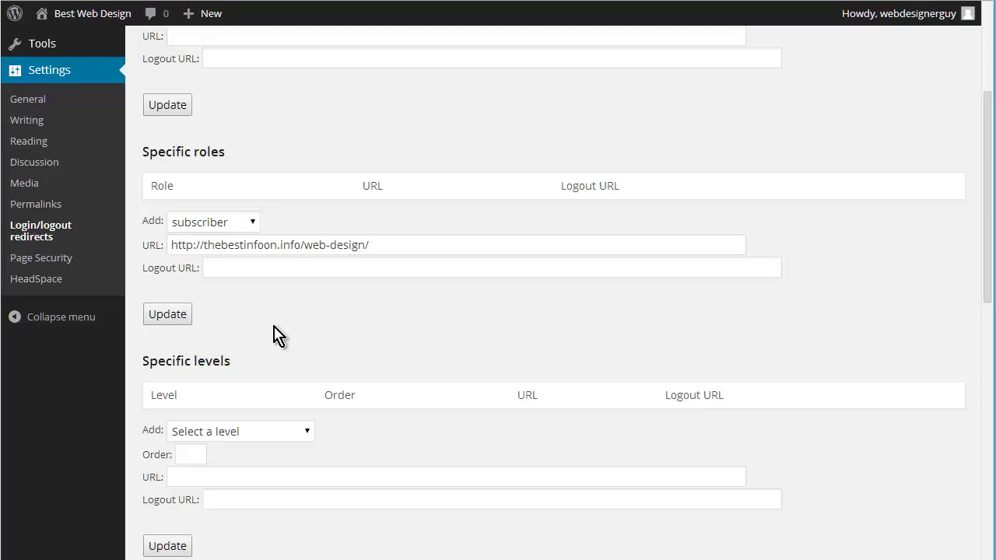
{"action": "scroll", "coordinate": [285, 312], "scroll_direction": "down", "scroll_amount": 1}
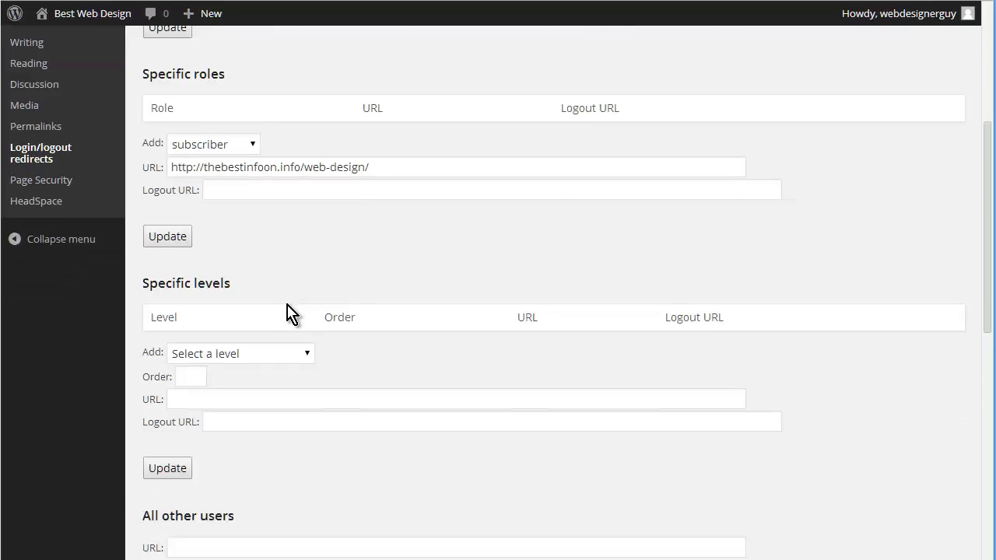
{"action": "left_click", "coordinate": [262, 356]}
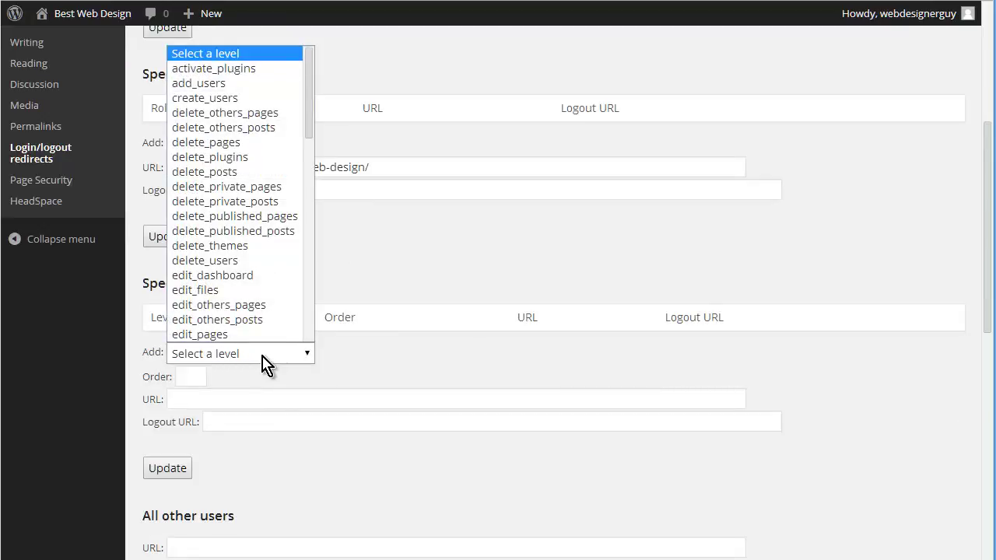
{"action": "left_click", "coordinate": [264, 363]}
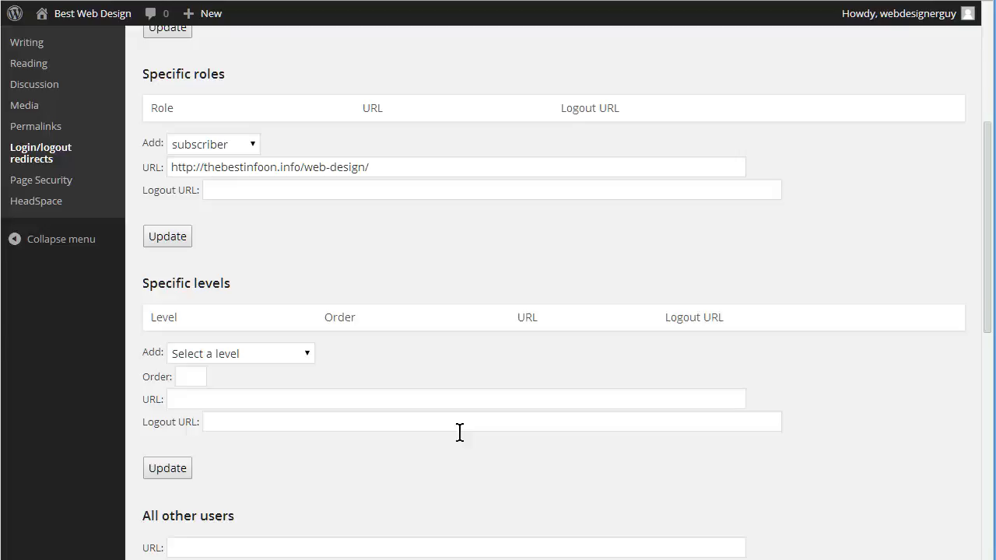
{"action": "scroll", "coordinate": [527, 460], "scroll_direction": "down", "scroll_amount": 2}
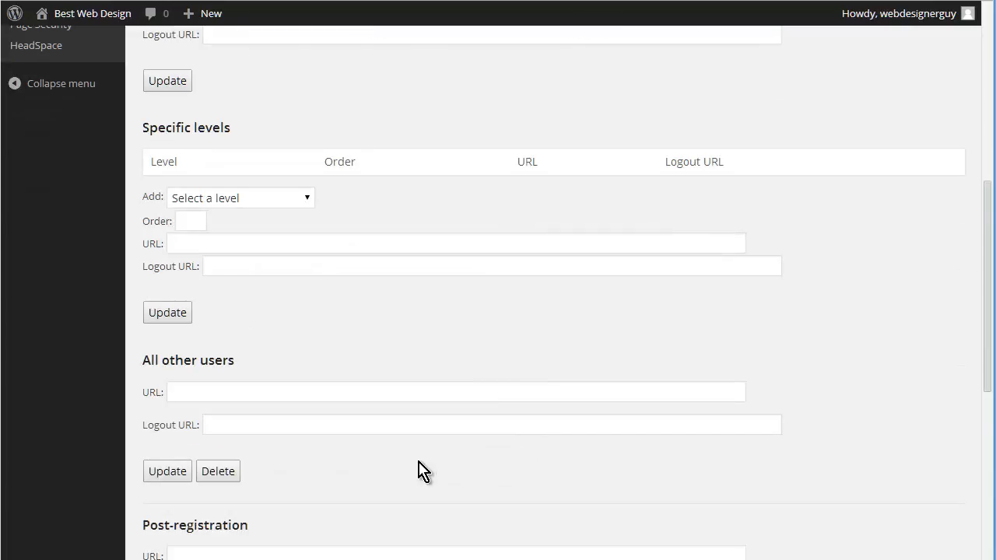
{"action": "scroll", "coordinate": [413, 463], "scroll_direction": "down", "scroll_amount": 4}
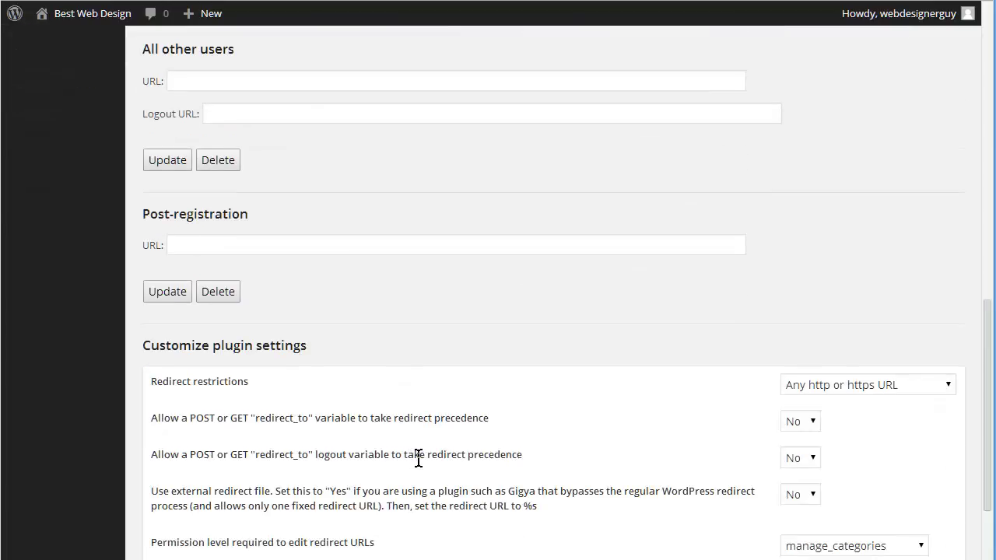
{"action": "scroll", "coordinate": [417, 459], "scroll_direction": "down", "scroll_amount": 2}
{"action": "scroll", "coordinate": [425, 469], "scroll_direction": "up", "scroll_amount": 3}
{"action": "scroll", "coordinate": [426, 473], "scroll_direction": "down", "scroll_amount": 3}
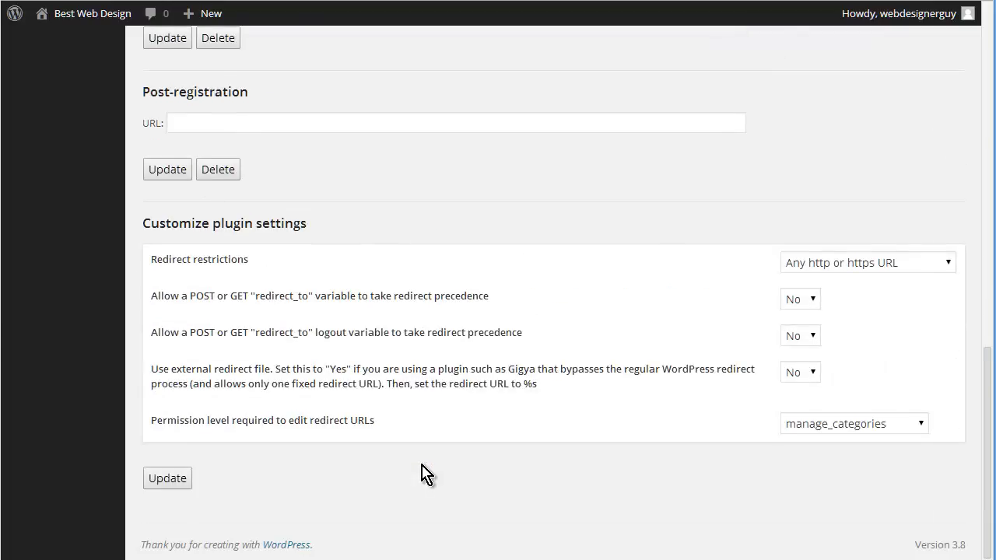
{"action": "scroll", "coordinate": [424, 466], "scroll_direction": "up", "scroll_amount": 10}
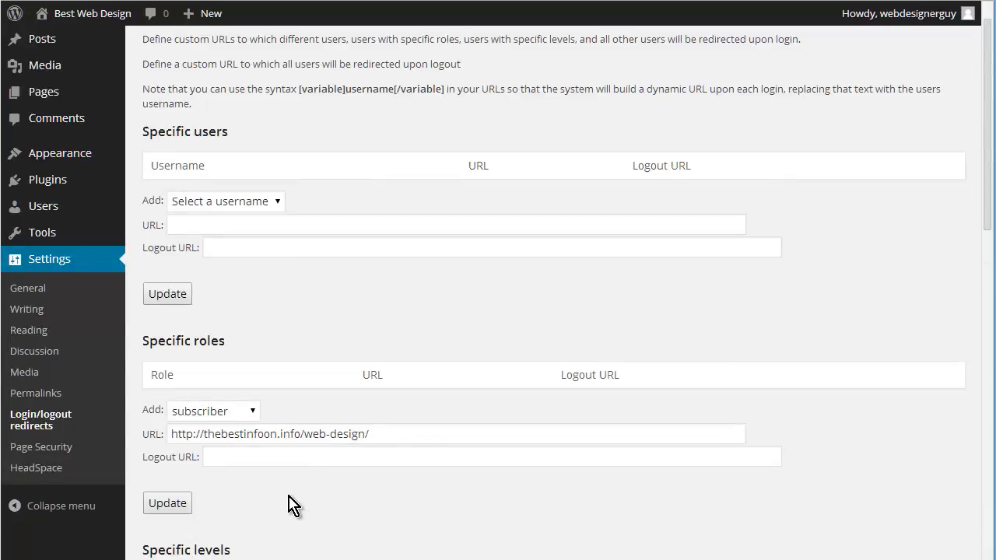
{"action": "left_click", "coordinate": [170, 504]}
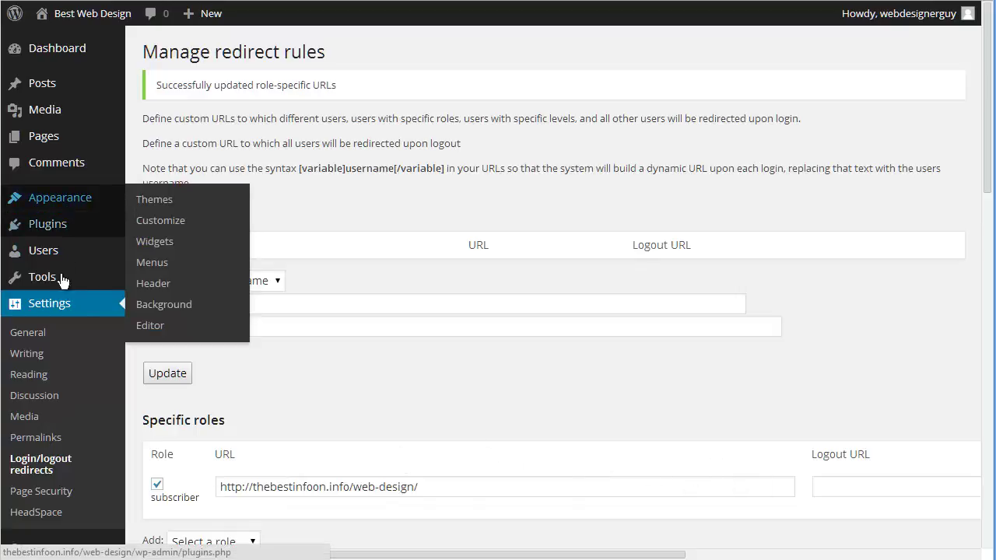
Create a new user account with username priorityuser, plus its e-mail and password
{"action": "mouse_move", "coordinate": [48, 257]}
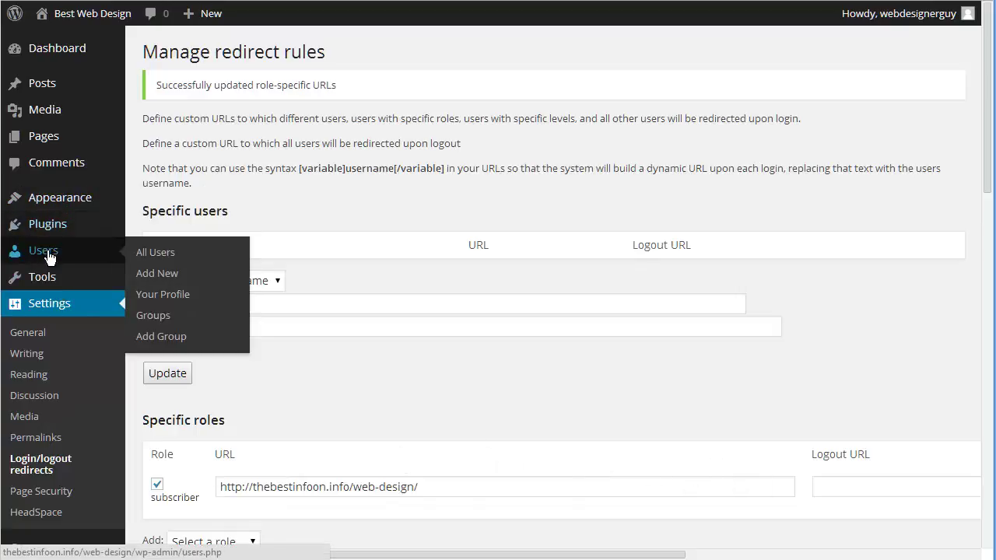
{"action": "left_click", "coordinate": [155, 273]}
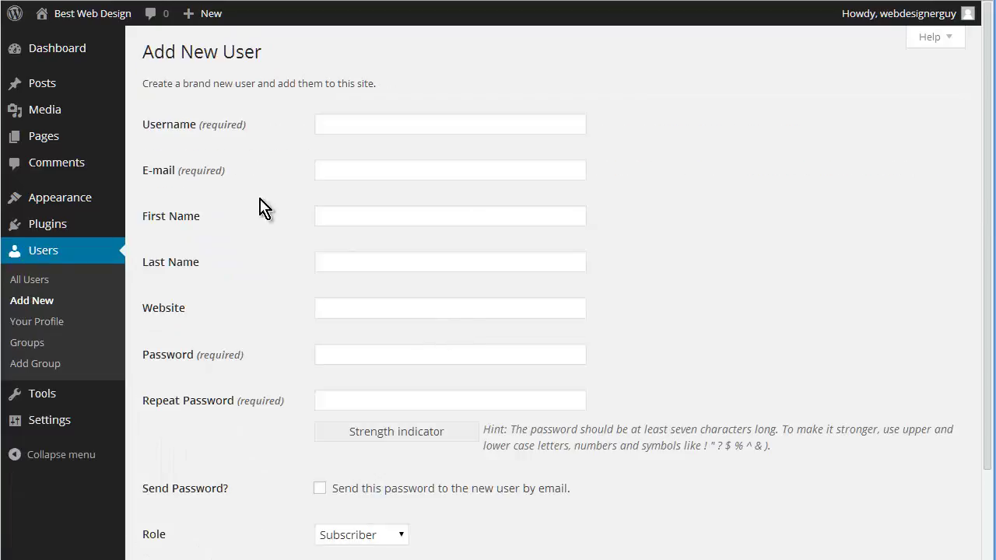
{"action": "left_click", "coordinate": [342, 123]}
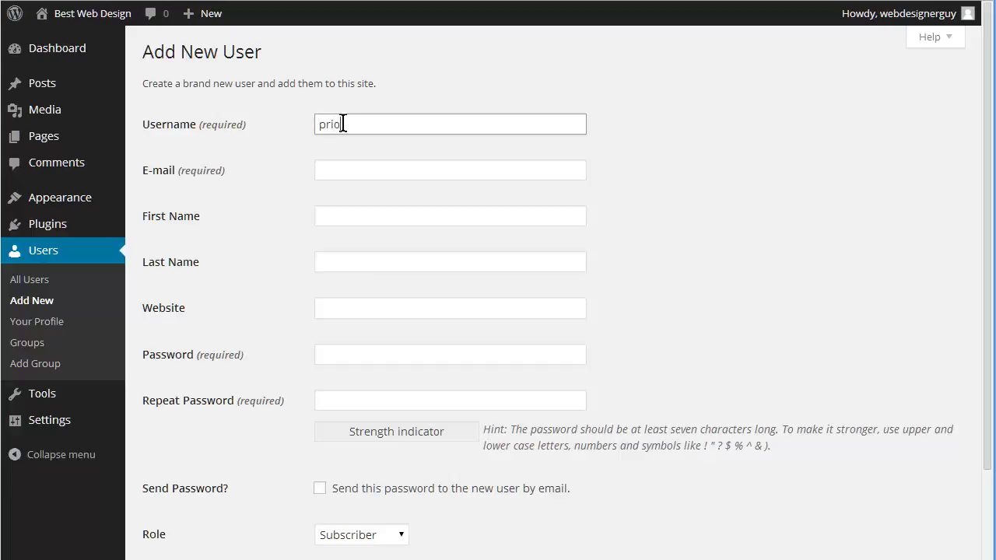
{"action": "type", "text": "priorityuser"}
{"action": "key", "text": "Tab"}
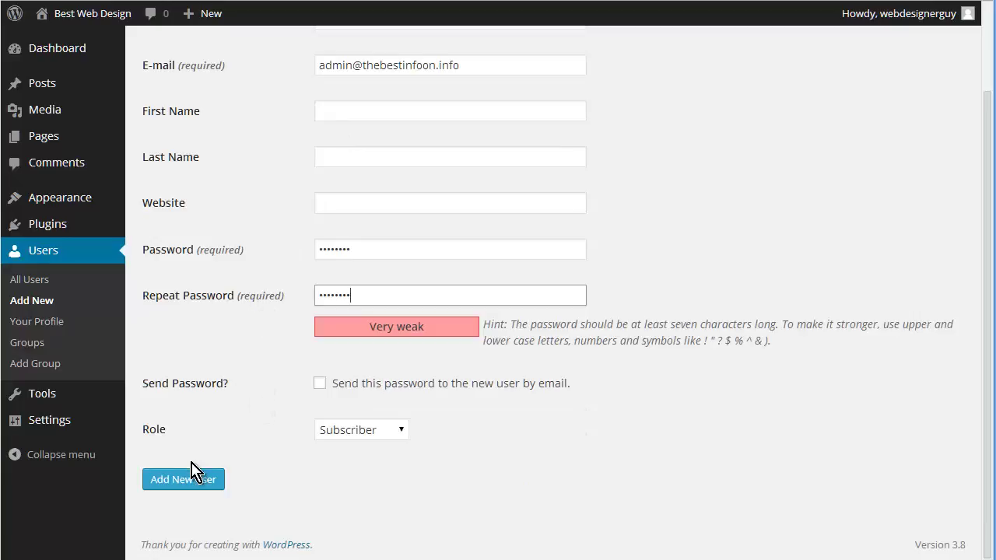
{"action": "left_click", "coordinate": [194, 475]}
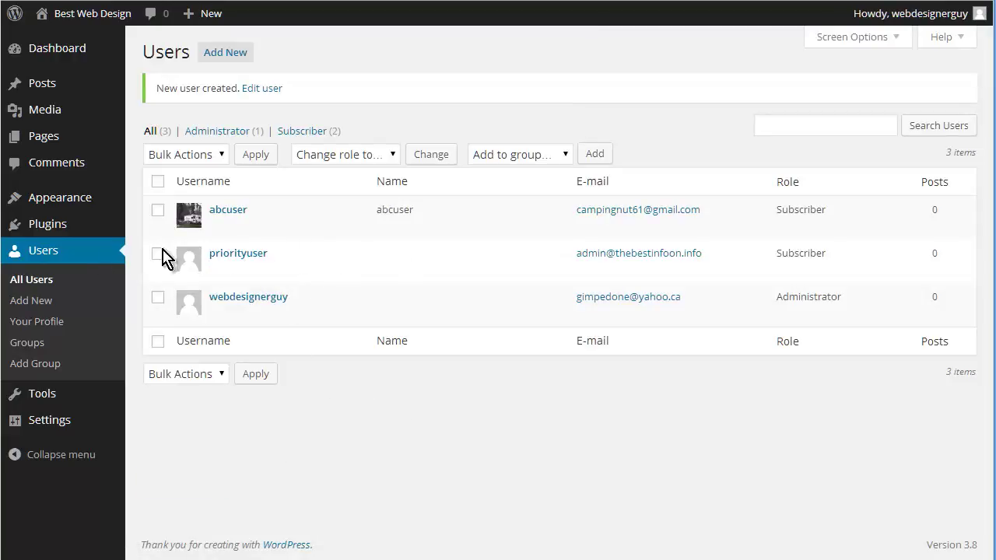
Add priorityuser to the Priority Services group, then log out of the administrator account
{"action": "left_click", "coordinate": [265, 269]}
{"action": "scroll", "coordinate": [365, 308], "scroll_direction": "down", "scroll_amount": 6}
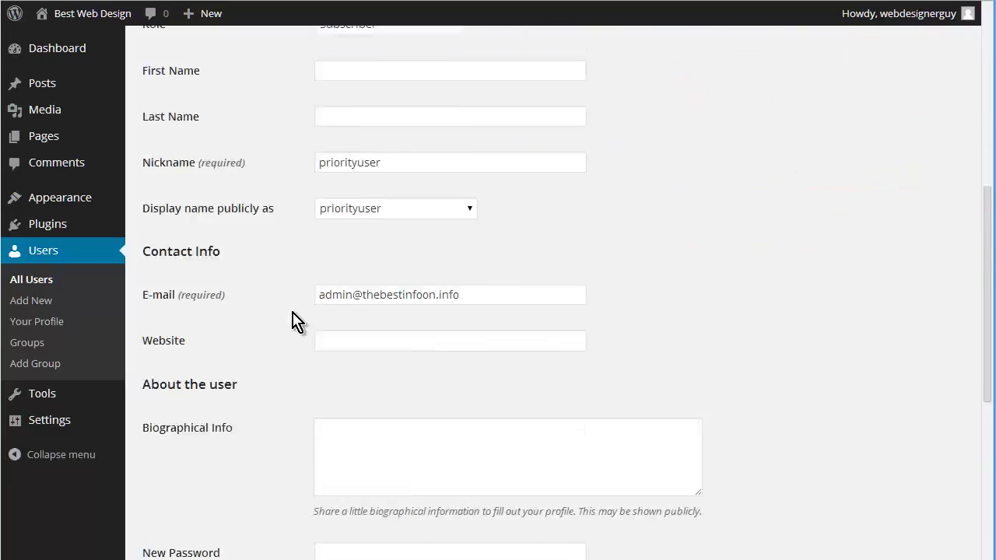
{"action": "scroll", "coordinate": [295, 321], "scroll_direction": "down", "scroll_amount": 5}
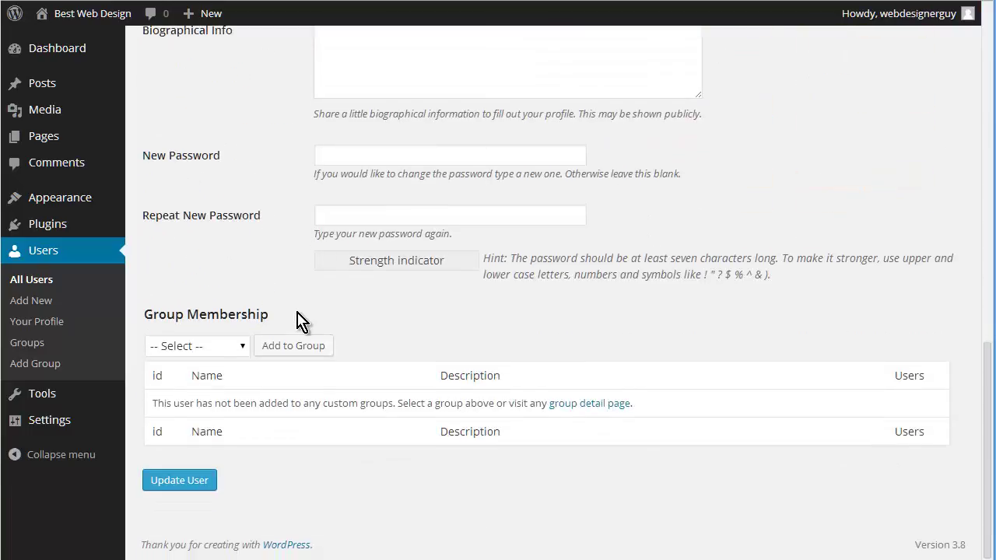
{"action": "left_click", "coordinate": [242, 352]}
{"action": "left_click", "coordinate": [222, 398]}
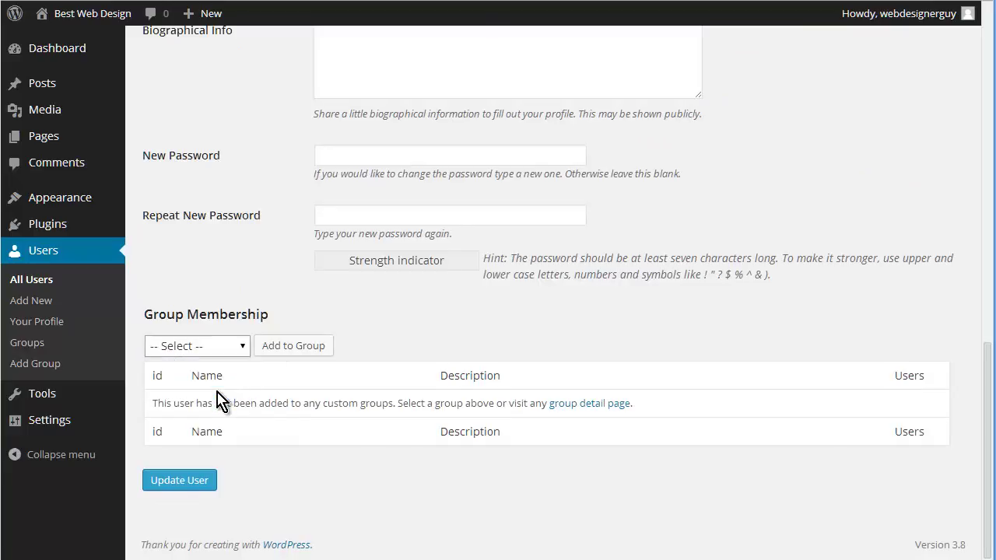
{"action": "left_click", "coordinate": [294, 348]}
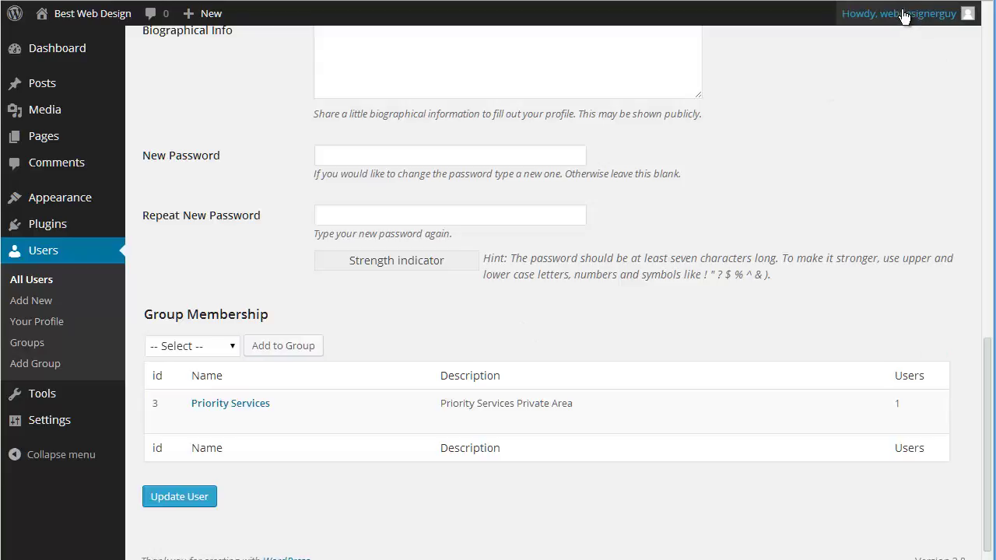
{"action": "mouse_move", "coordinate": [901, 13]}
{"action": "left_click", "coordinate": [870, 92]}
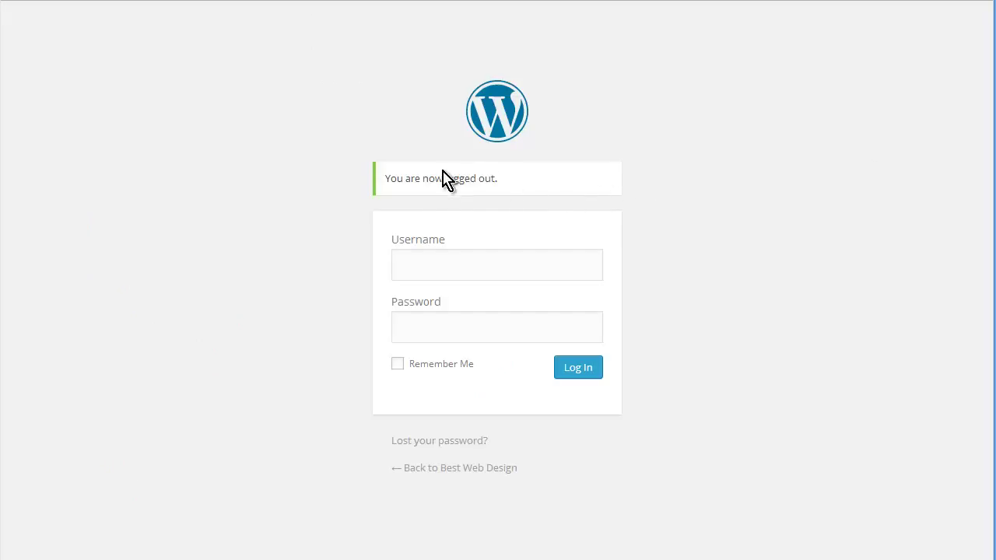
Log in with username priorityuser and its account password
{"action": "left_click", "coordinate": [459, 272]}
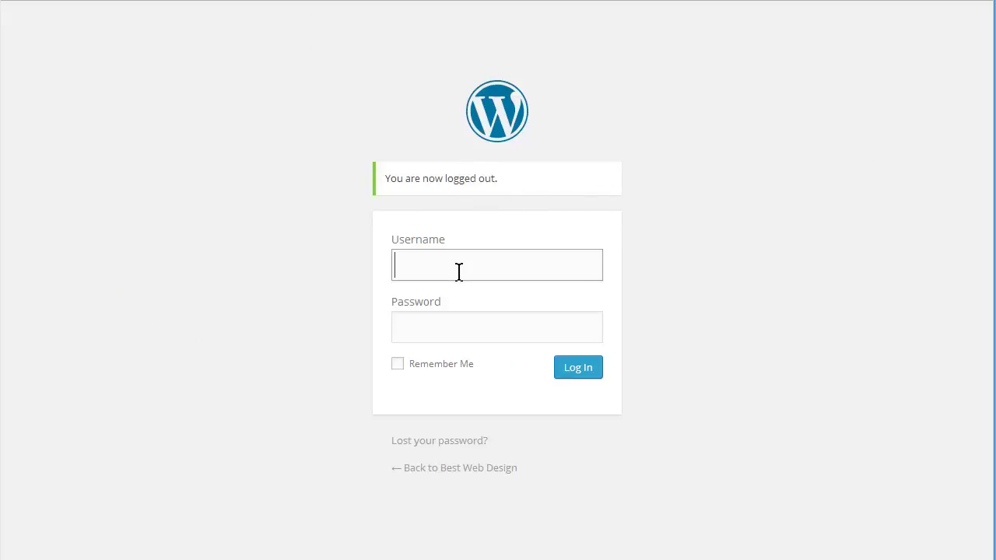
{"action": "type", "text": "priorityuser"}
{"action": "key", "text": "Tab"}
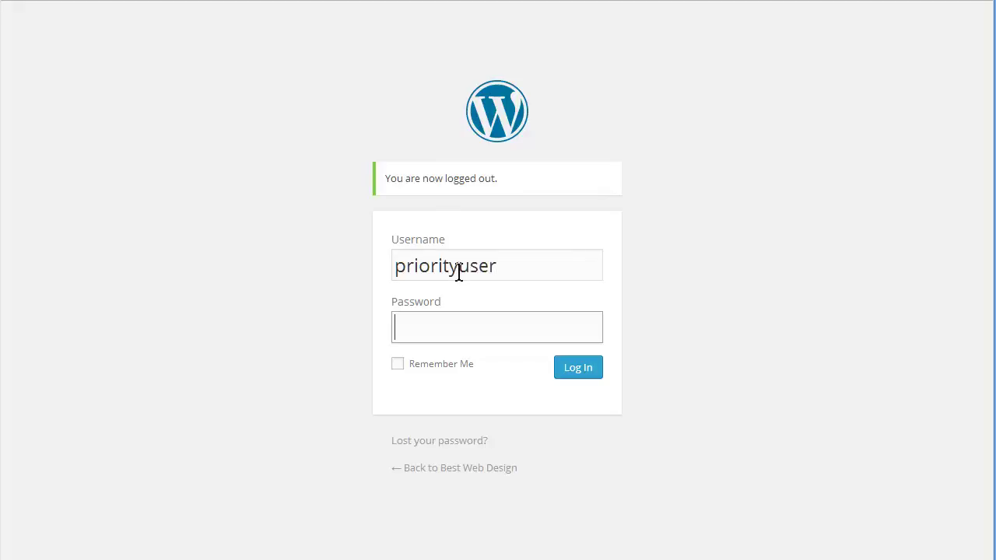
{"action": "type", "text": "password"}
{"action": "key", "text": "Return"}
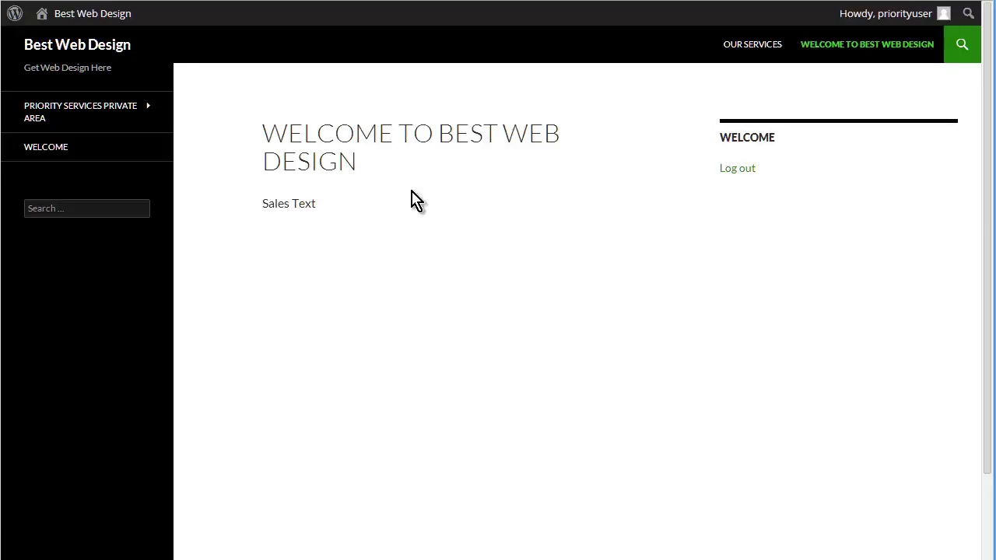
Open the Priority Services Private Area page, then its Project Notes subpage
{"action": "mouse_move", "coordinate": [111, 105]}
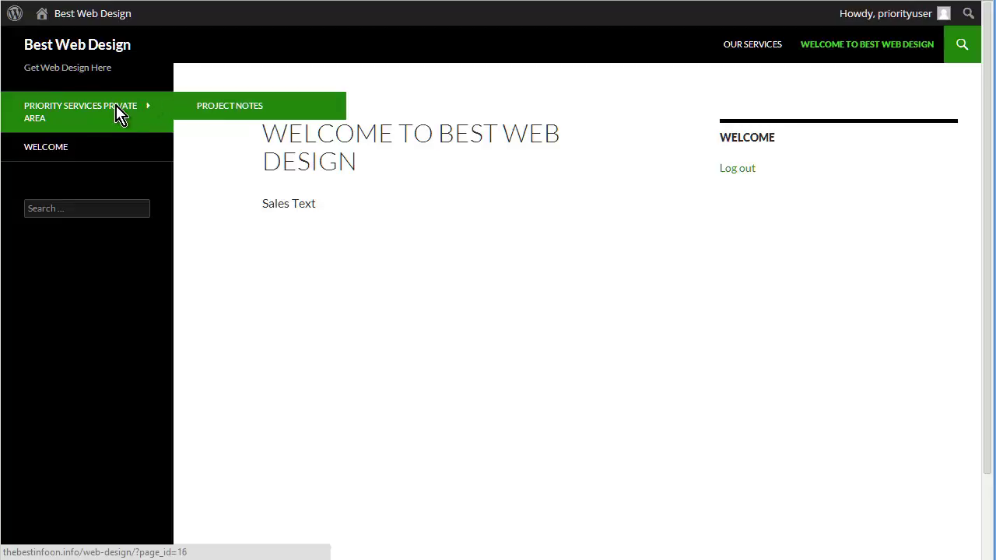
{"action": "left_click", "coordinate": [117, 110]}
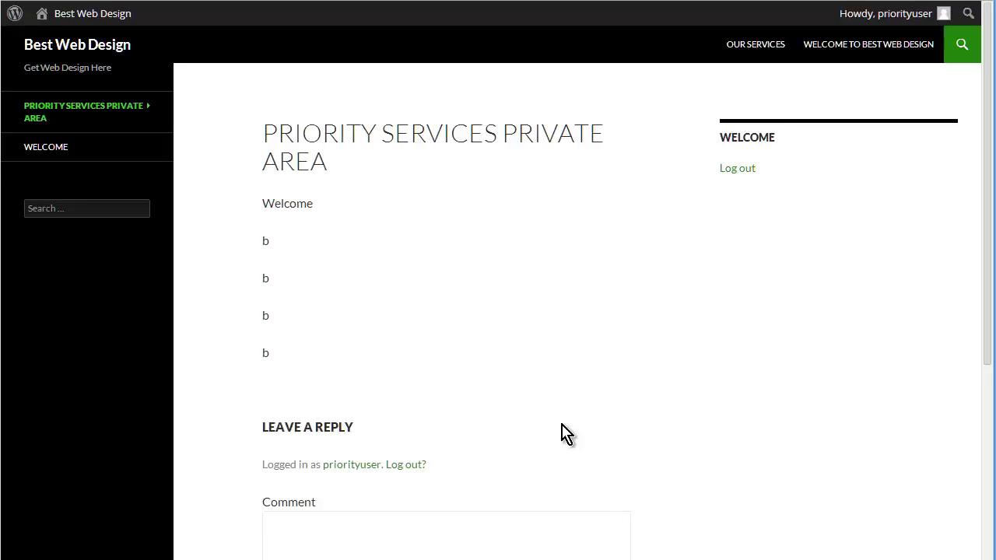
{"action": "scroll", "coordinate": [739, 378], "scroll_direction": "down", "scroll_amount": 4}
{"action": "scroll", "coordinate": [723, 385], "scroll_direction": "up", "scroll_amount": 1}
{"action": "scroll", "coordinate": [712, 391], "scroll_direction": "up", "scroll_amount": 3}
{"action": "mouse_move", "coordinate": [89, 102]}
{"action": "left_click", "coordinate": [245, 111]}
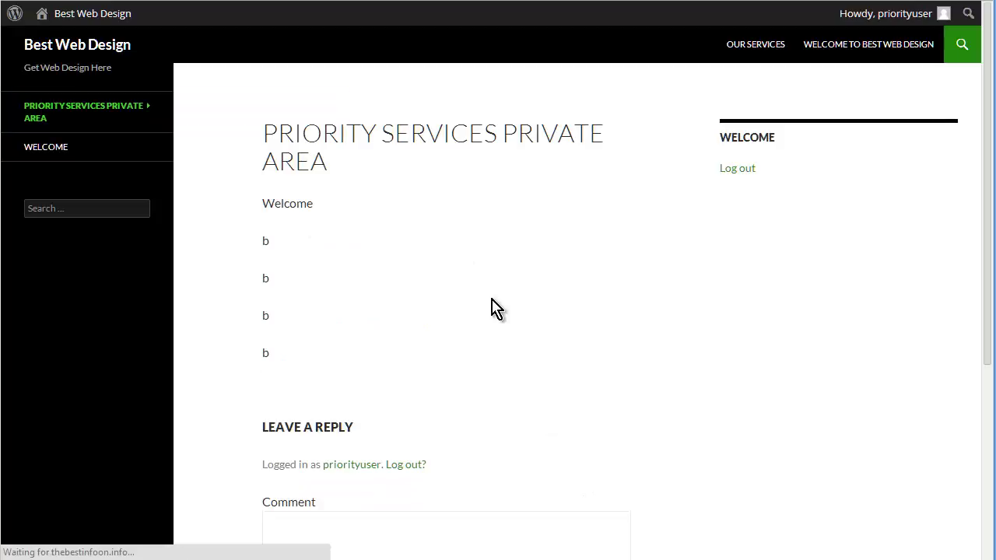